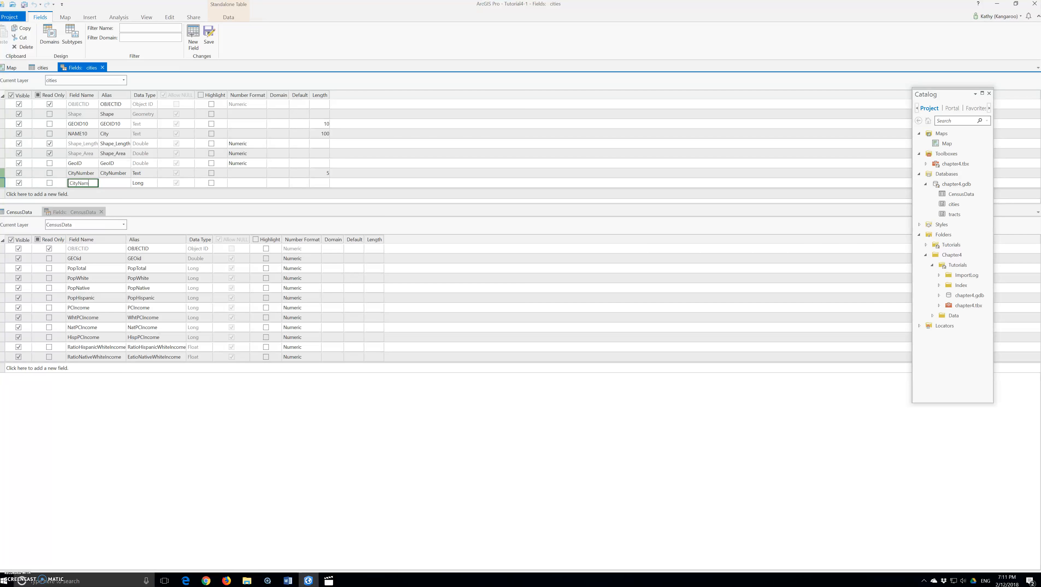
Name the new field of the cities layer CityNameNumber and give it the alias CityNameNumber
key(Tab)
click(78, 183)
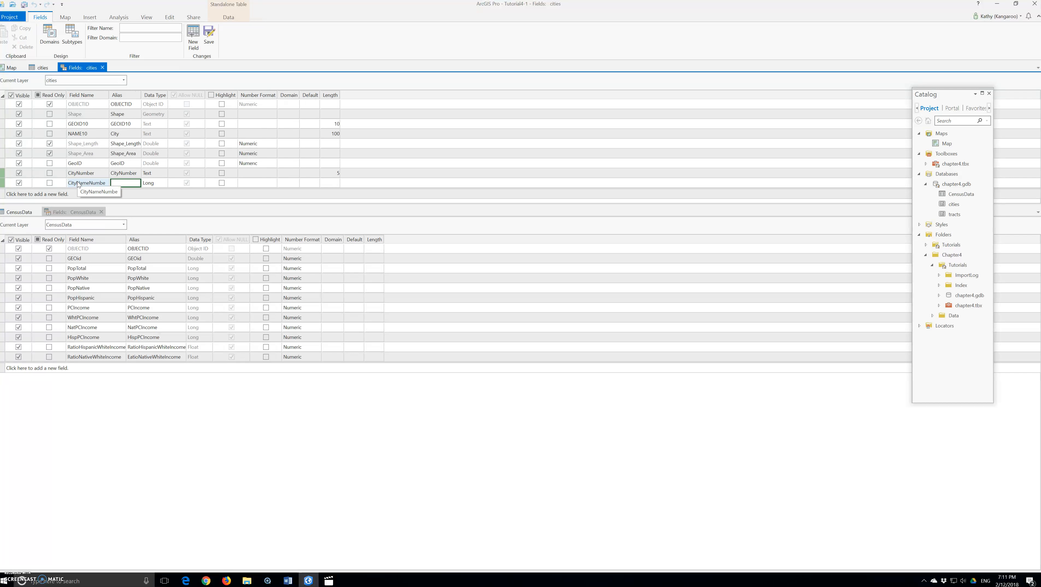
click(78, 183)
key(Tab)
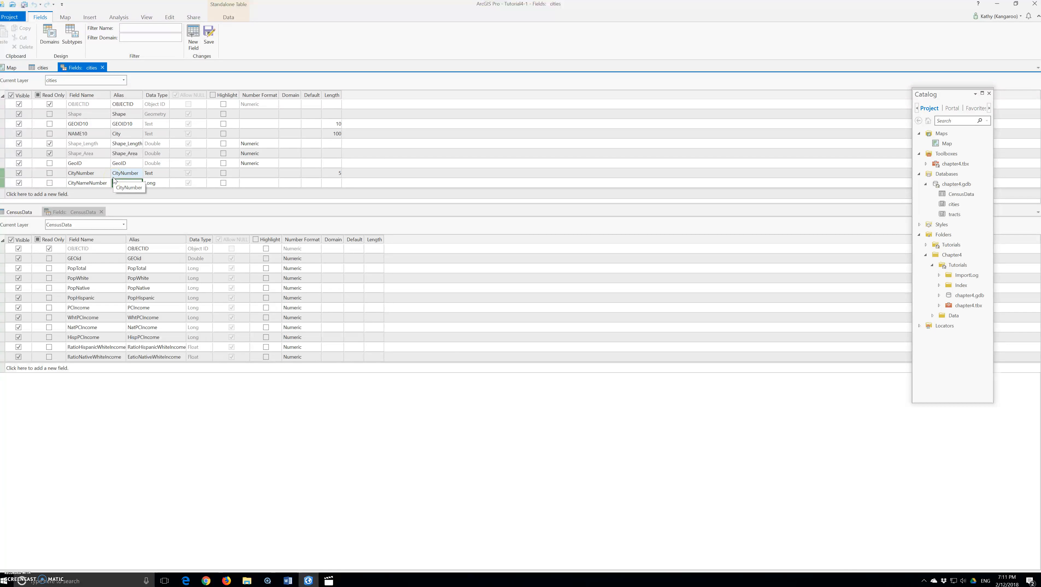
text(CityNameNumber)
Set the CityNameNumber field's data type to Text with a length of 50 and save the field changes
click(164, 182)
click(177, 183)
click(174, 236)
click(344, 183)
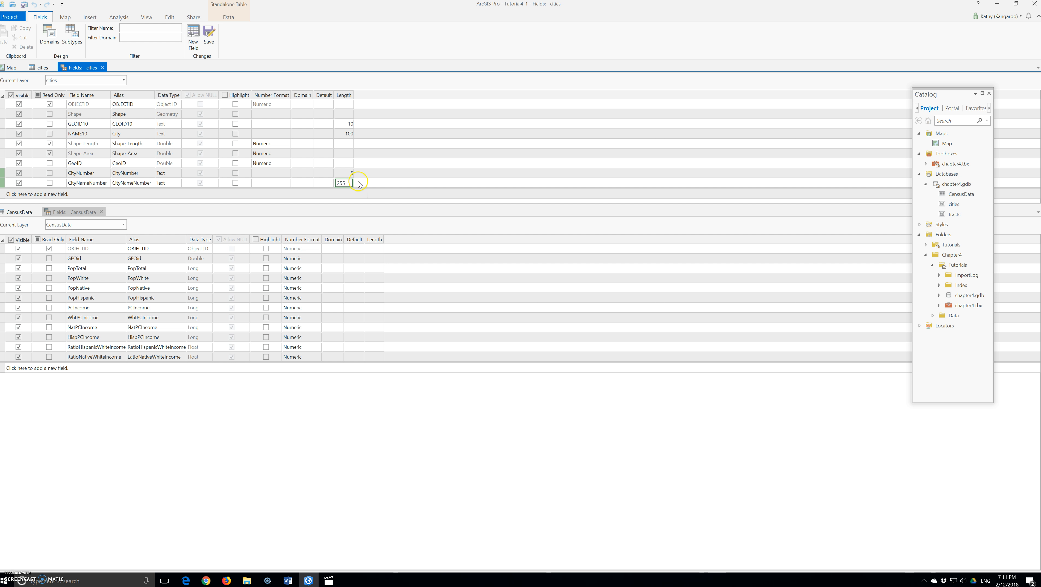
click(323, 184)
click(349, 183)
double_click(349, 183)
click(215, 39)
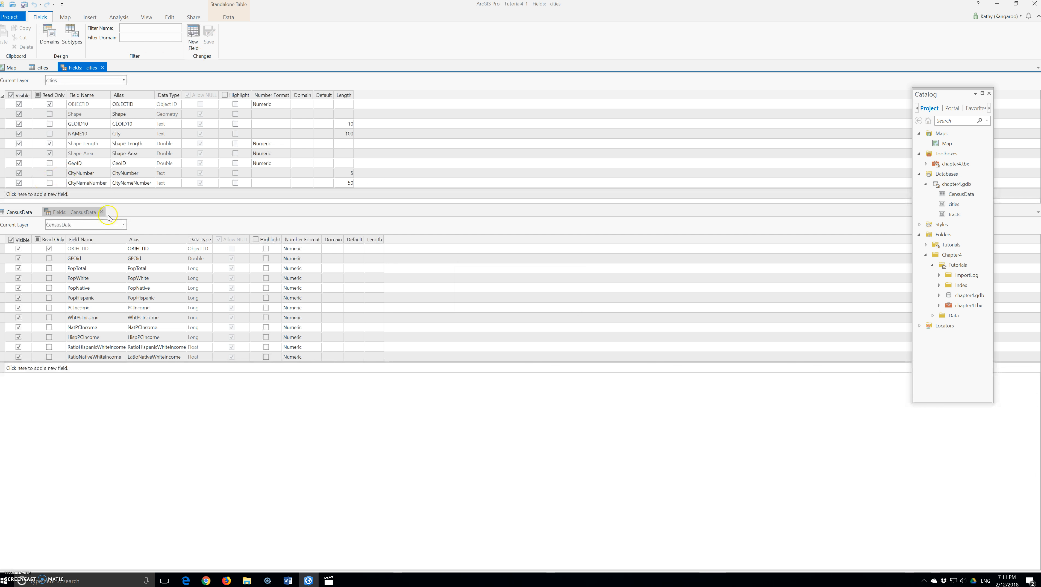
Close the CensusData table and both open field design views, leaving the cities attribute table displayed
click(102, 212)
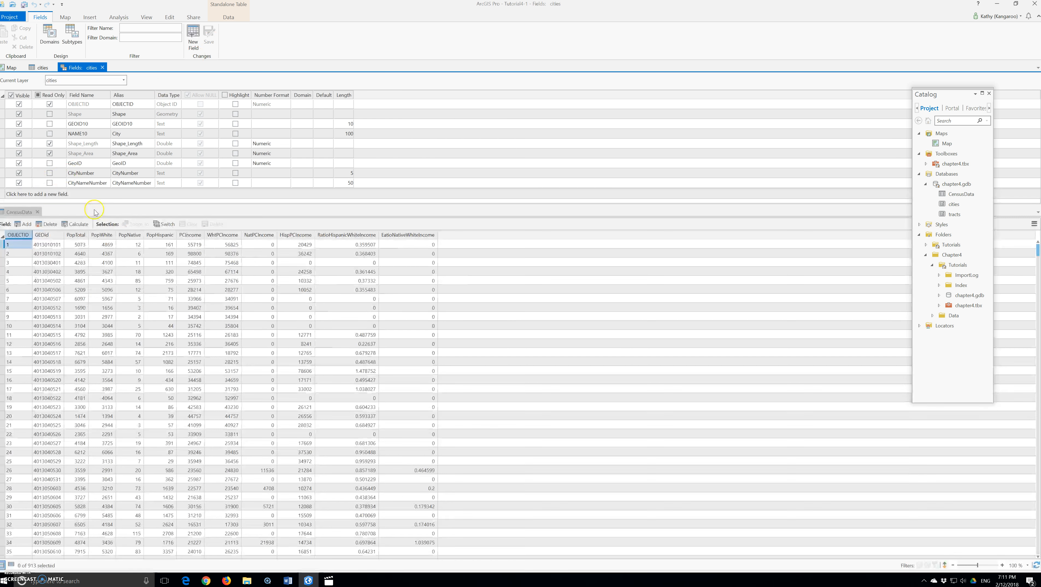
click(36, 211)
click(72, 164)
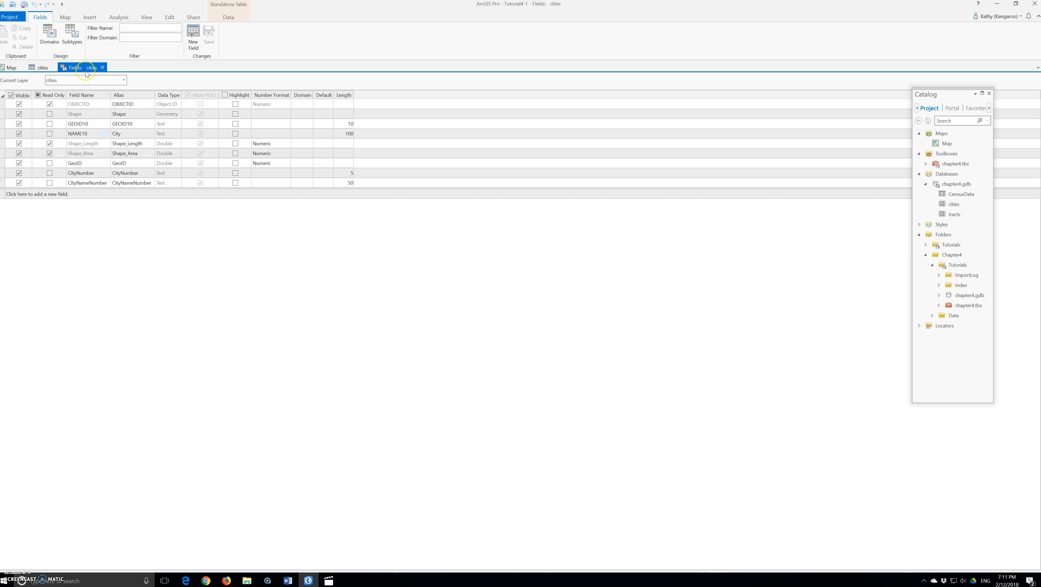
click(43, 68)
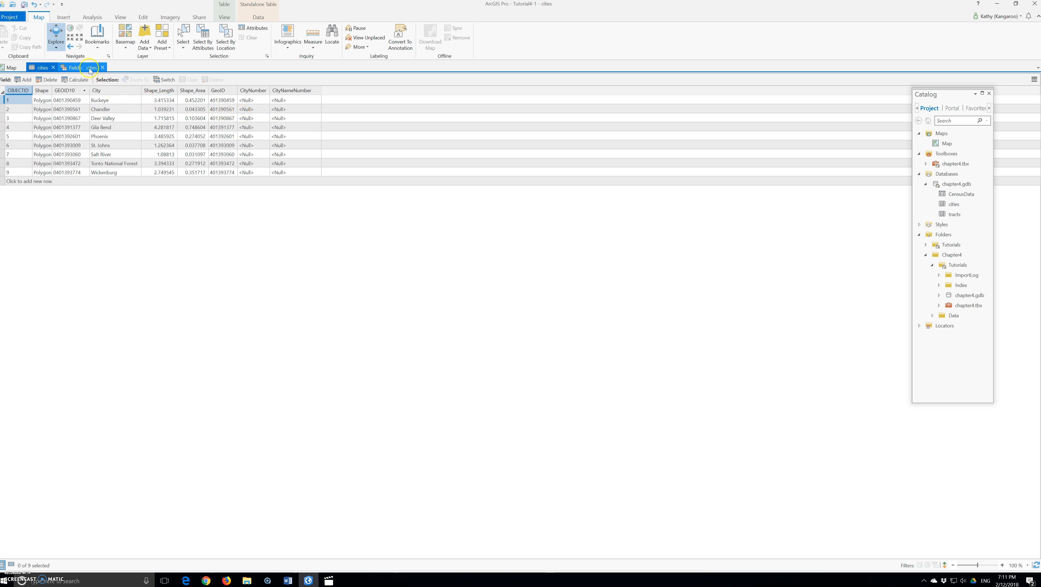
click(92, 68)
click(103, 67)
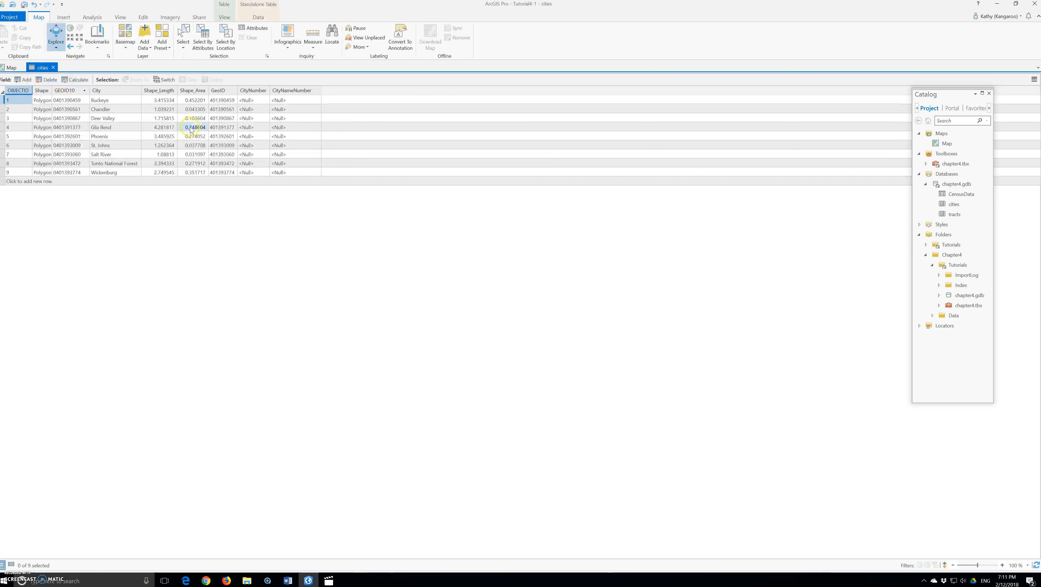
Open Calculate Field for the CityNumber column of the cities table and review the GeoID values
right_click(251, 91)
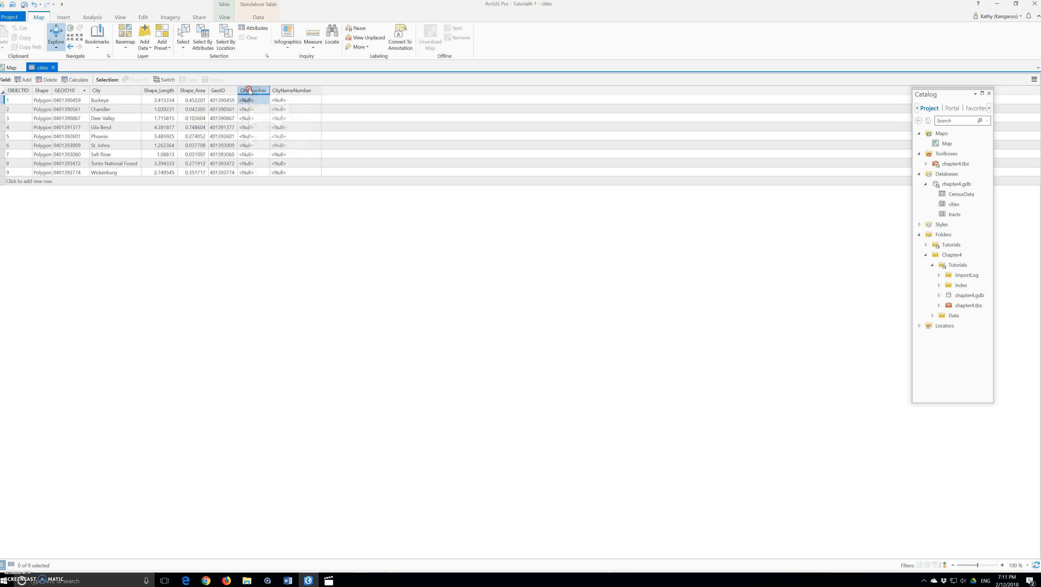
click(271, 140)
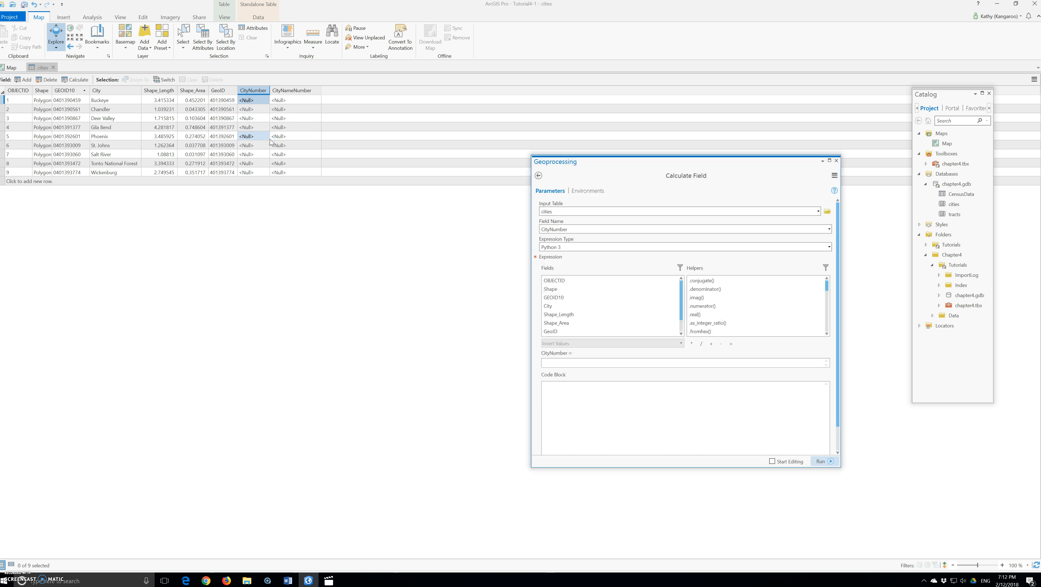
click(270, 146)
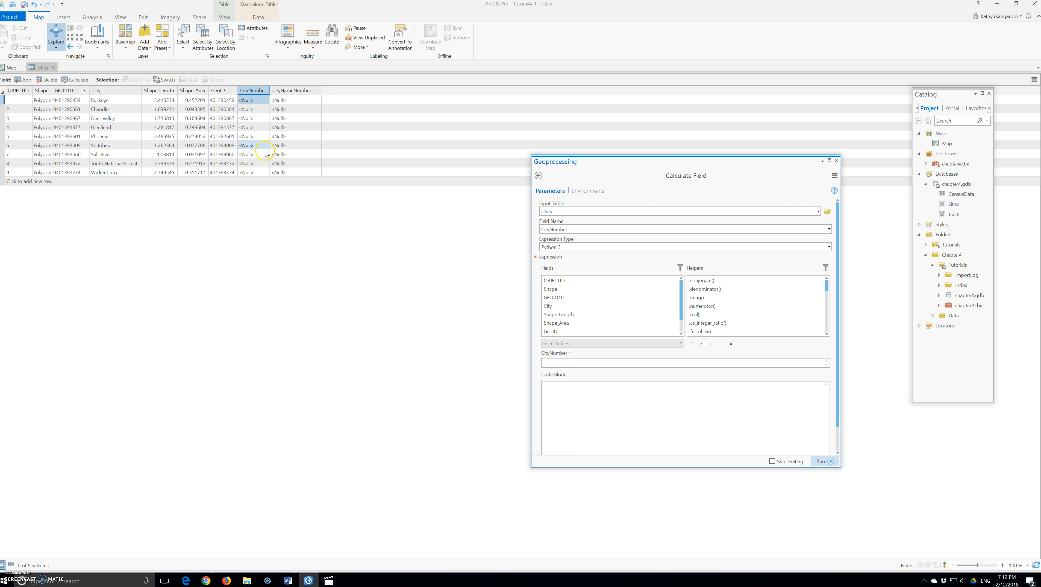
click(237, 110)
click(233, 103)
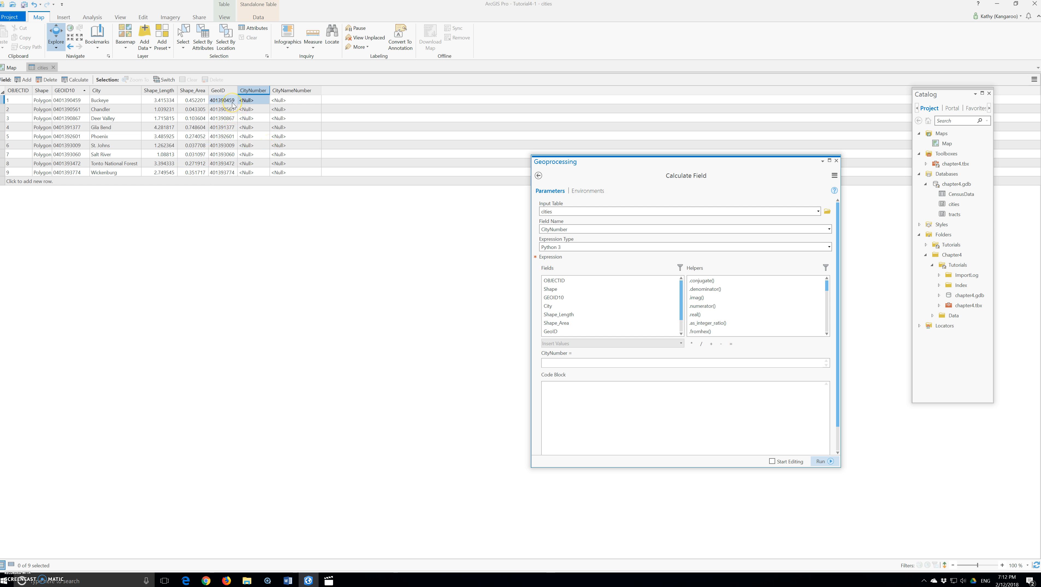
click(224, 103)
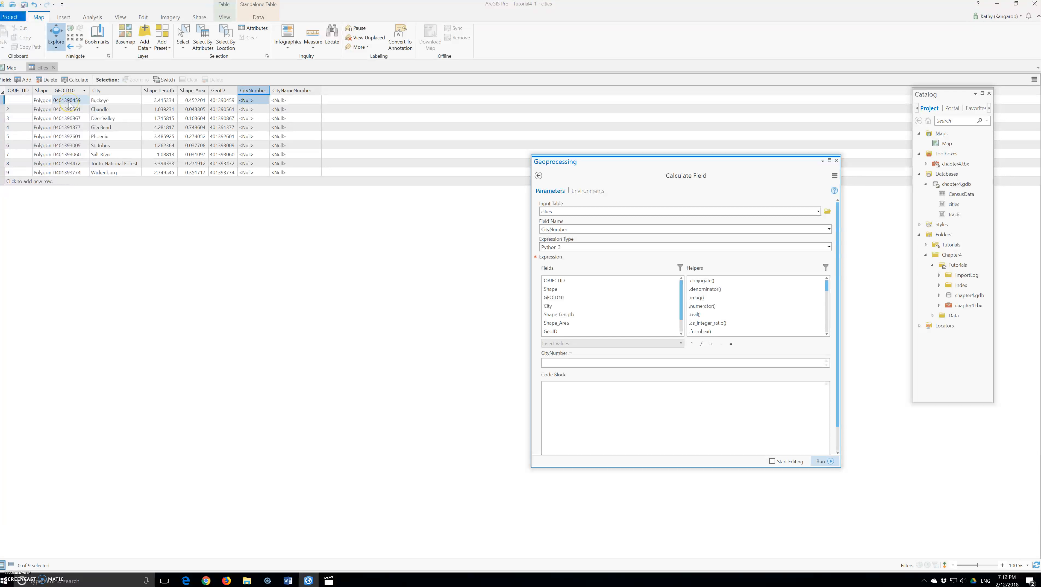
Calculate CityNumber with the Python 3 expression !GEOID10![6:11]
double_click(563, 302)
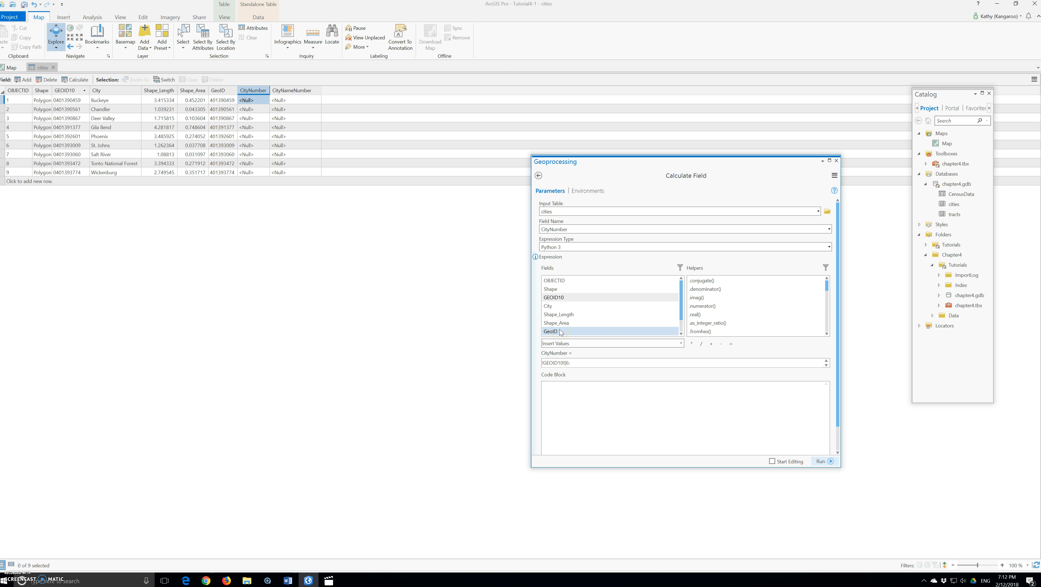
click(56, 101)
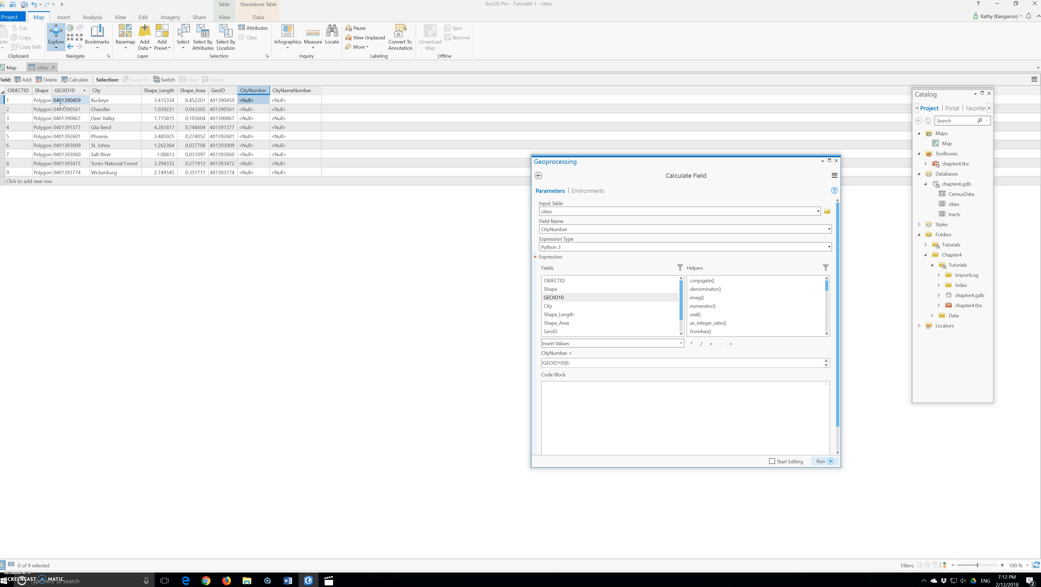
click(661, 392)
click(822, 462)
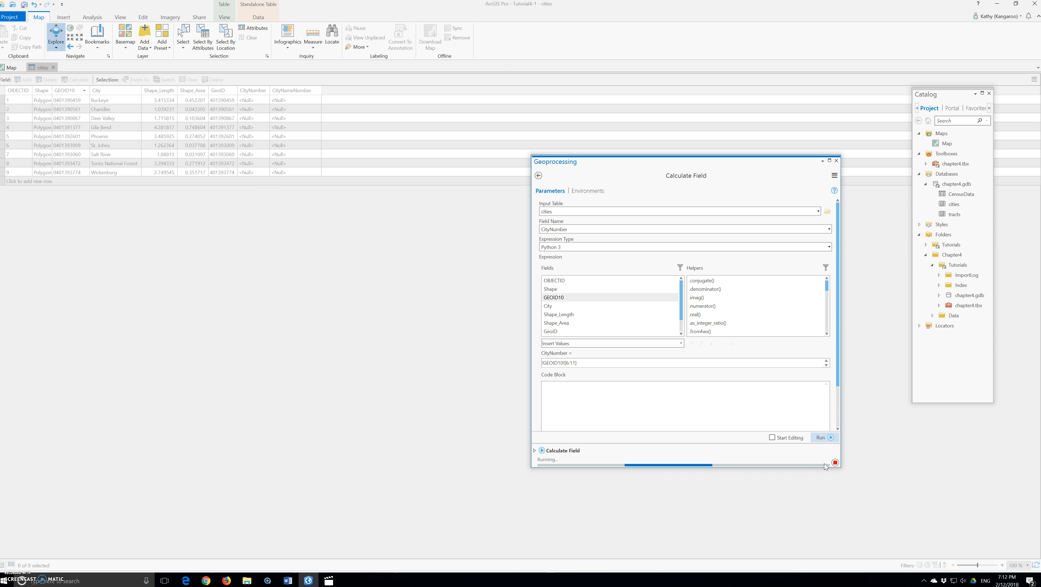
mouse_move(824, 463)
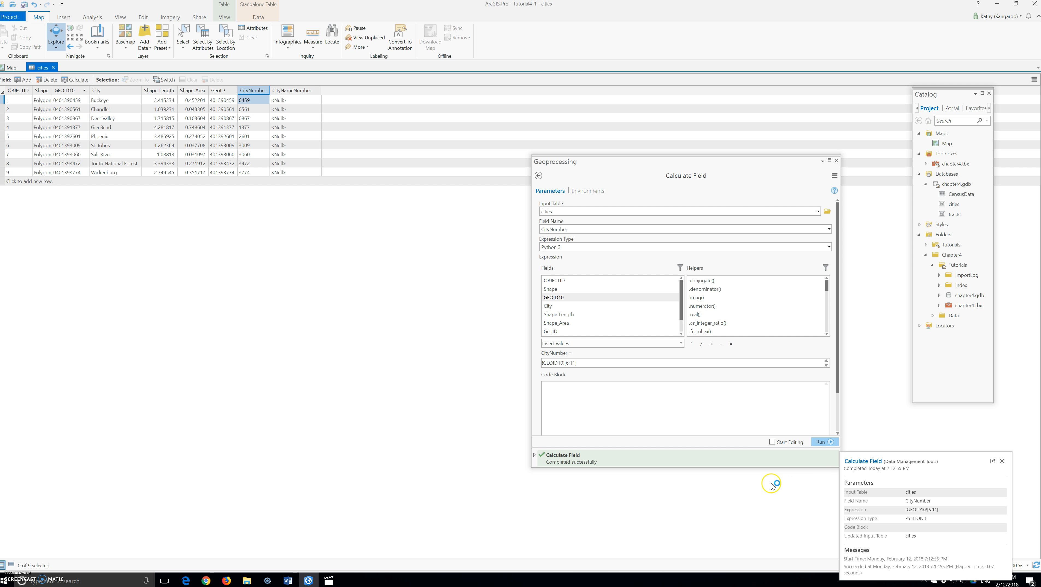
Recalculate CityNumber with the expression !GEOID10![5:11] and close the Calculate Field tool
click(588, 363)
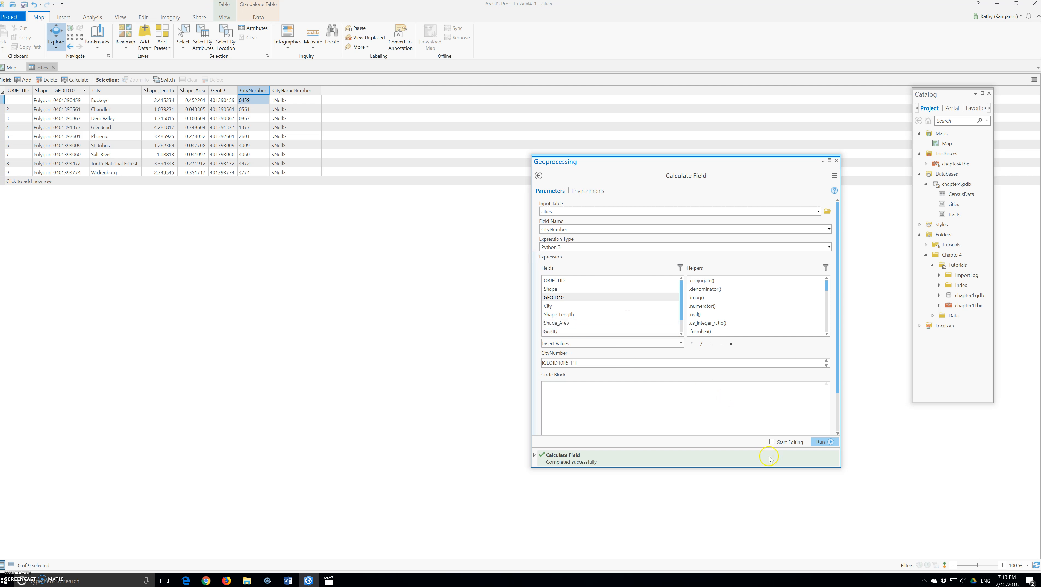
click(823, 441)
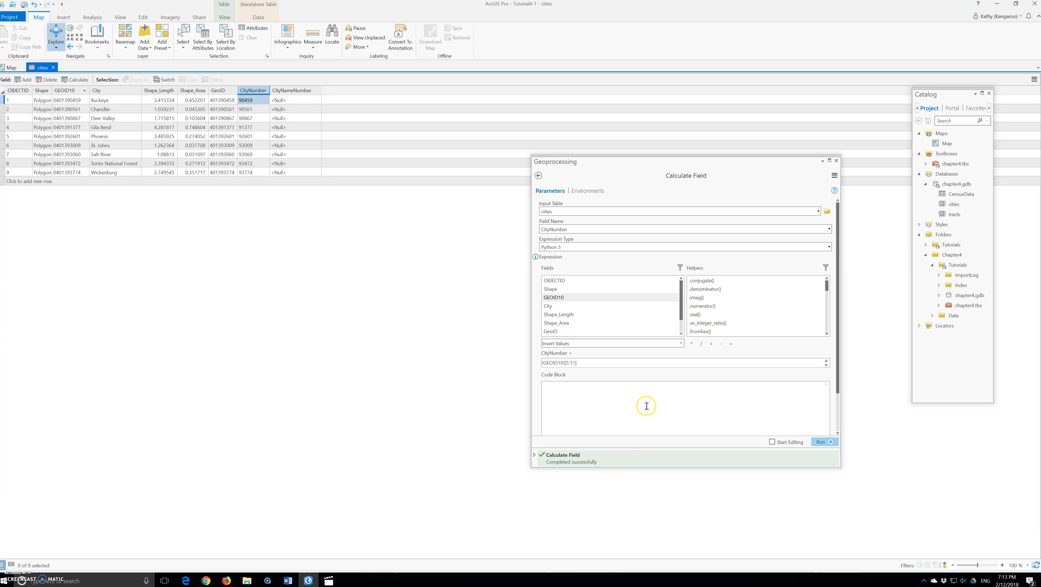
click(838, 160)
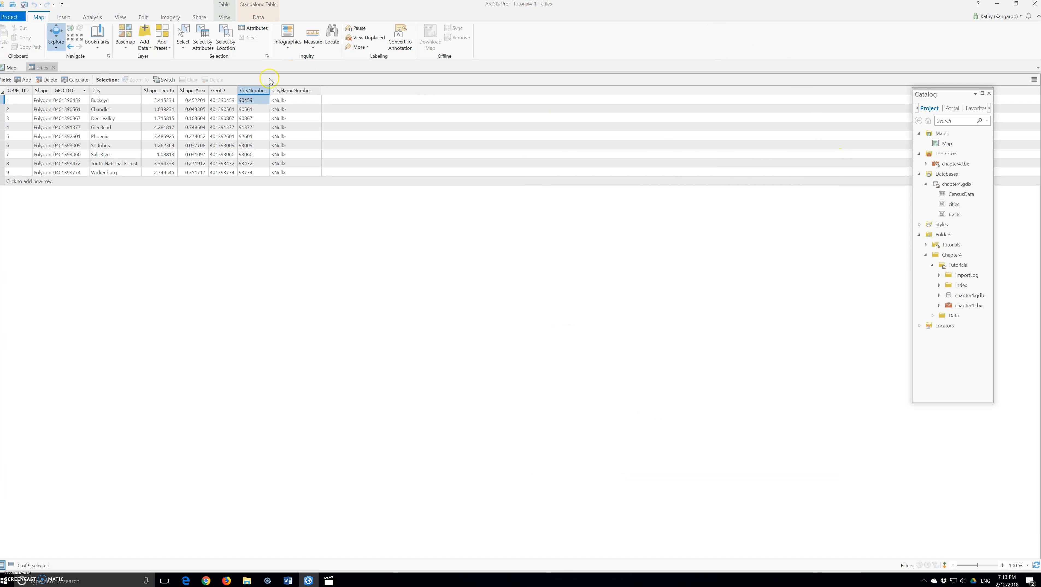
Open Calculate Field for the CityNameNumber column and start its expression with the City field and a plus operator
click(291, 91)
right_click(292, 91)
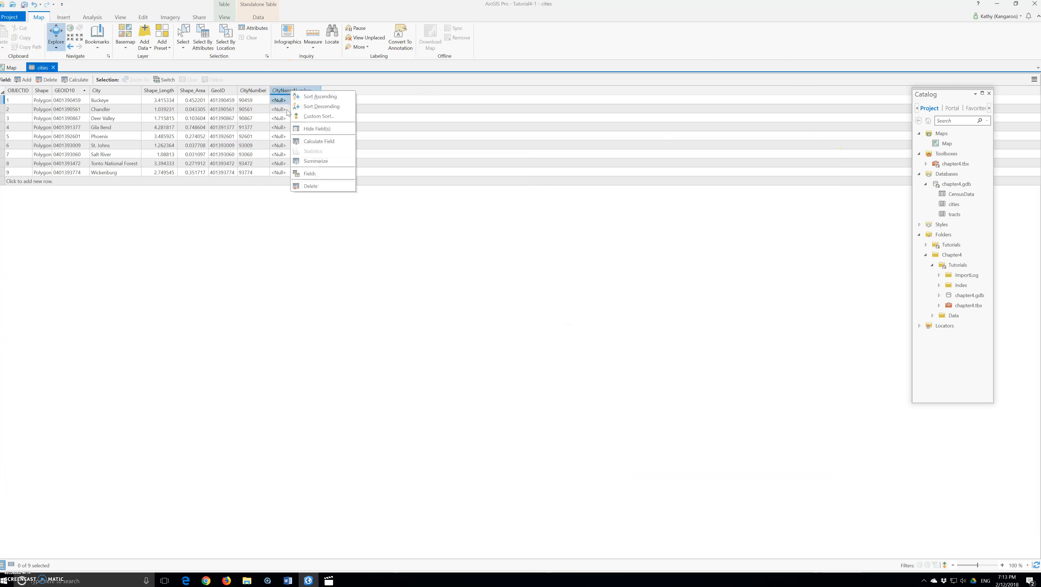
click(327, 142)
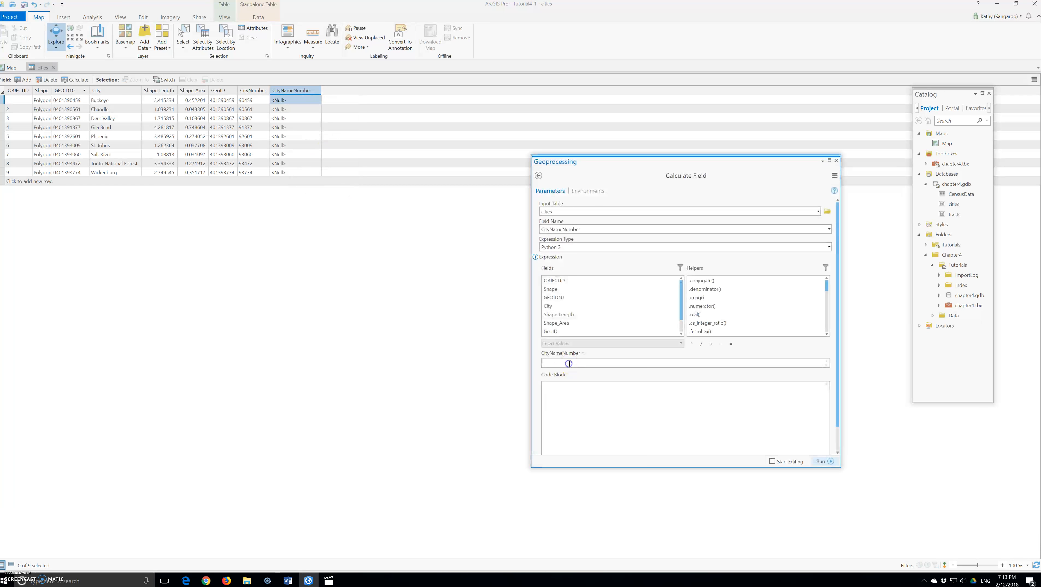
scroll(570, 325, down, 1)
double_click(556, 290)
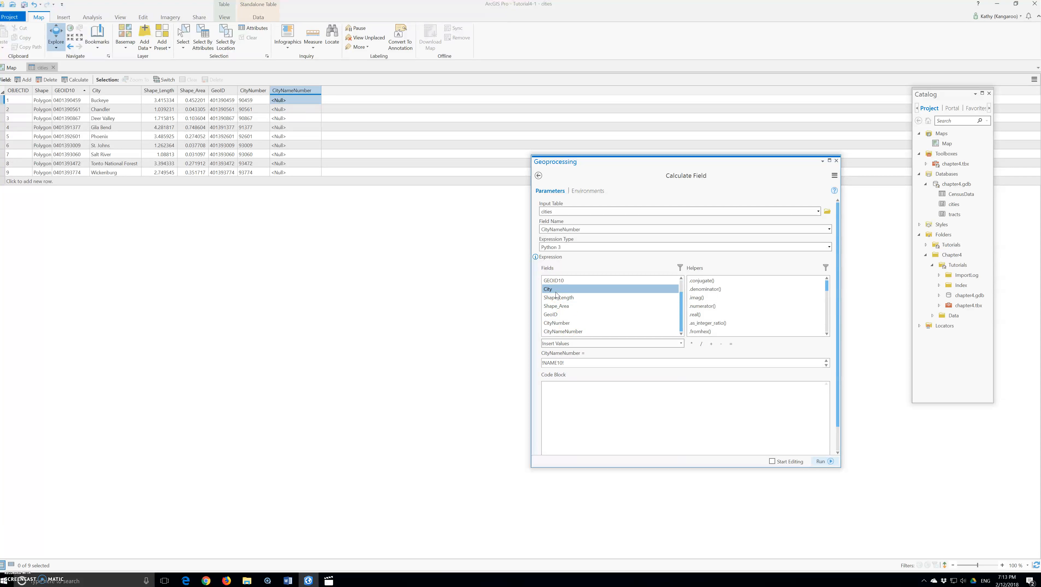
click(711, 343)
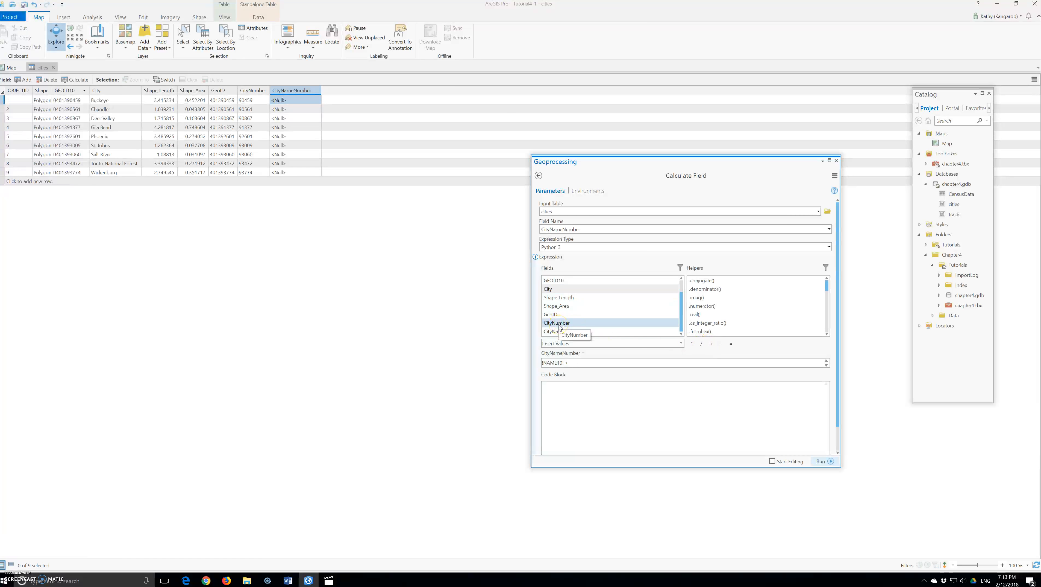
Complete the CityNameNumber expression as !NAME10! + " " + "=" +" " !CityNumber! and run the calculation
click(574, 363)
text(")
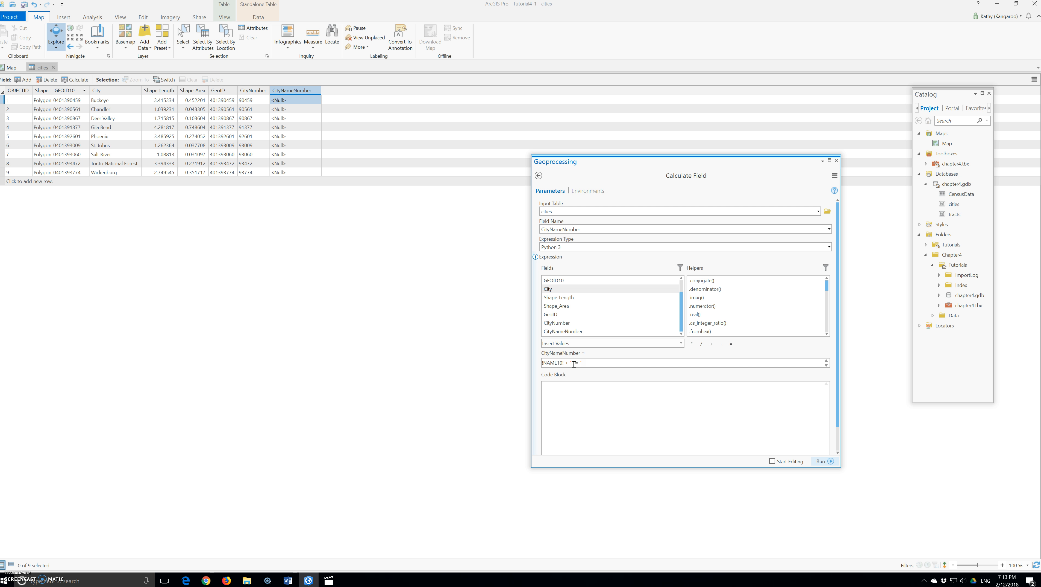
click(576, 365)
click(572, 362)
click(610, 366)
text(+ "=" +)
text(" " )
text(+)
double_click(561, 323)
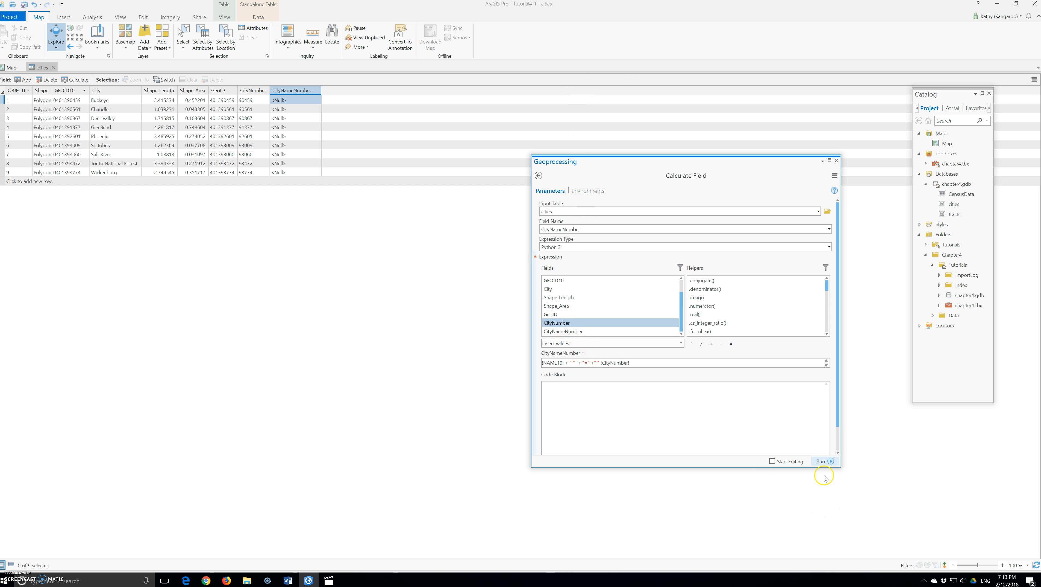
click(830, 461)
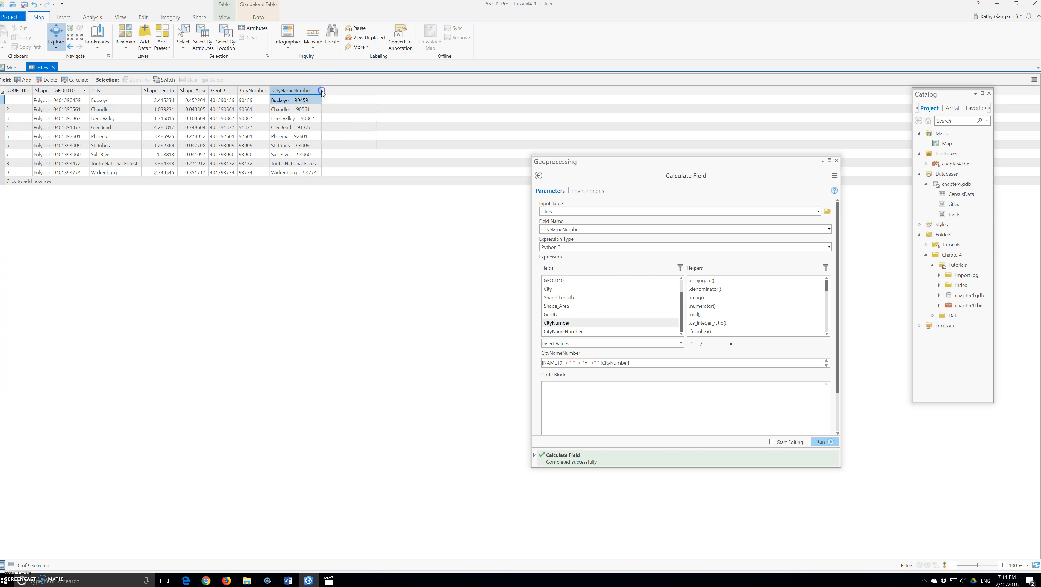
Widen the CityNameNumber column to fit its full values, and close the Calculate Field tool and the cities table
drag(321, 92, 486, 97)
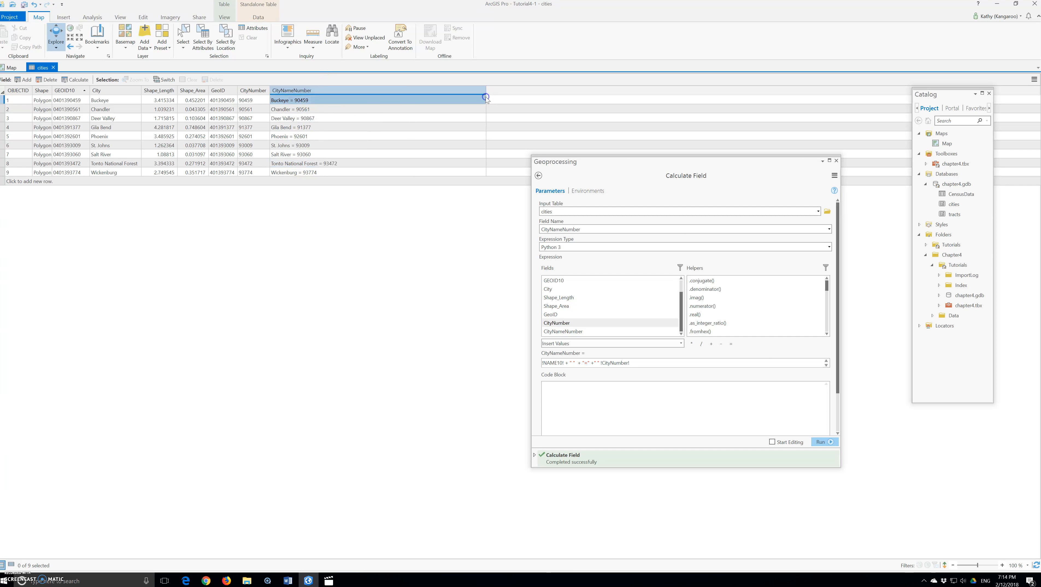
click(837, 161)
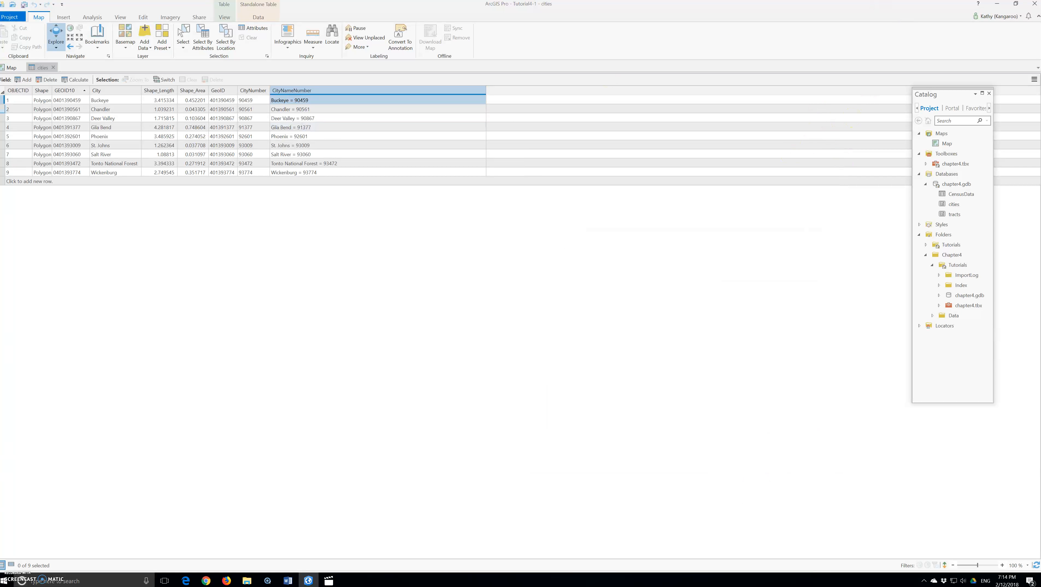
click(53, 67)
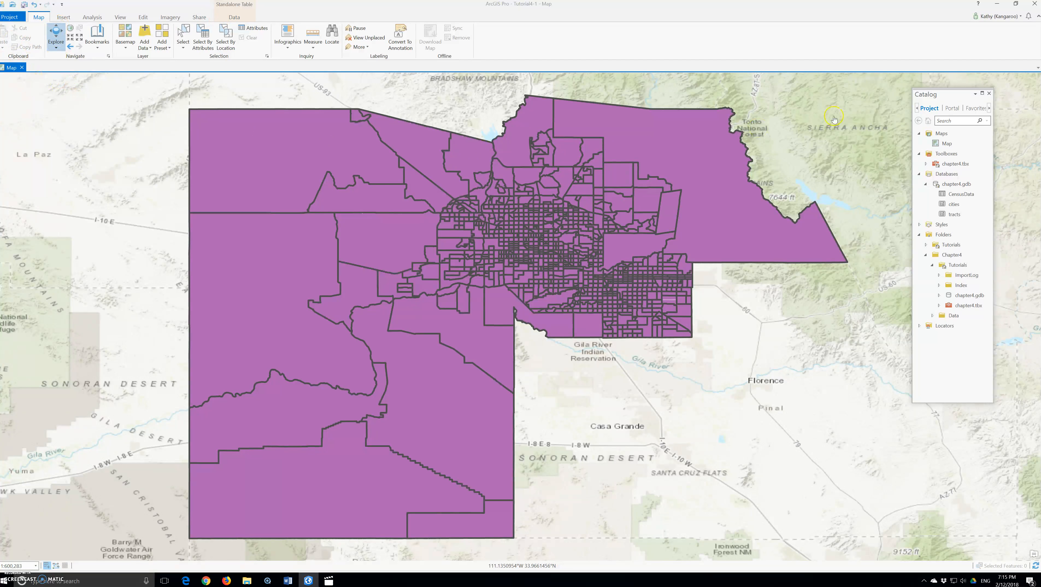
Move the floating Catalog pane slightly lower, show the Contents pane, and place it over the map's western side
drag(948, 101, 948, 137)
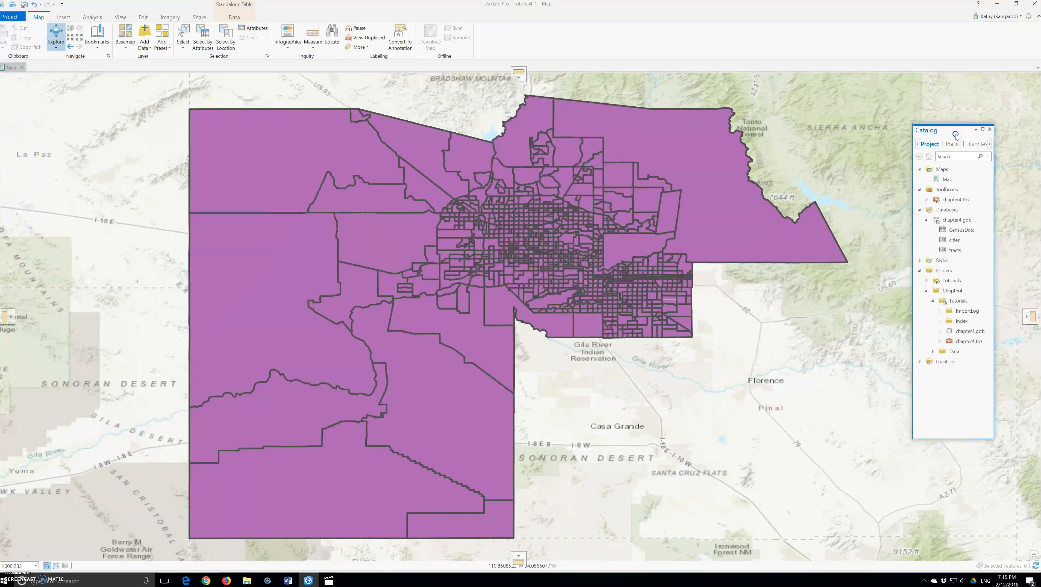
click(121, 19)
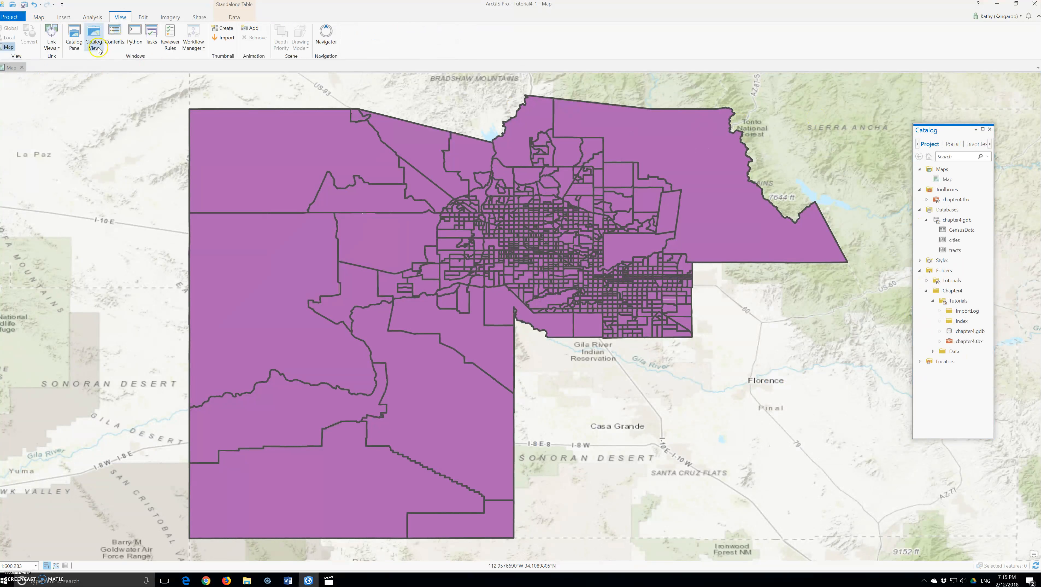
click(115, 37)
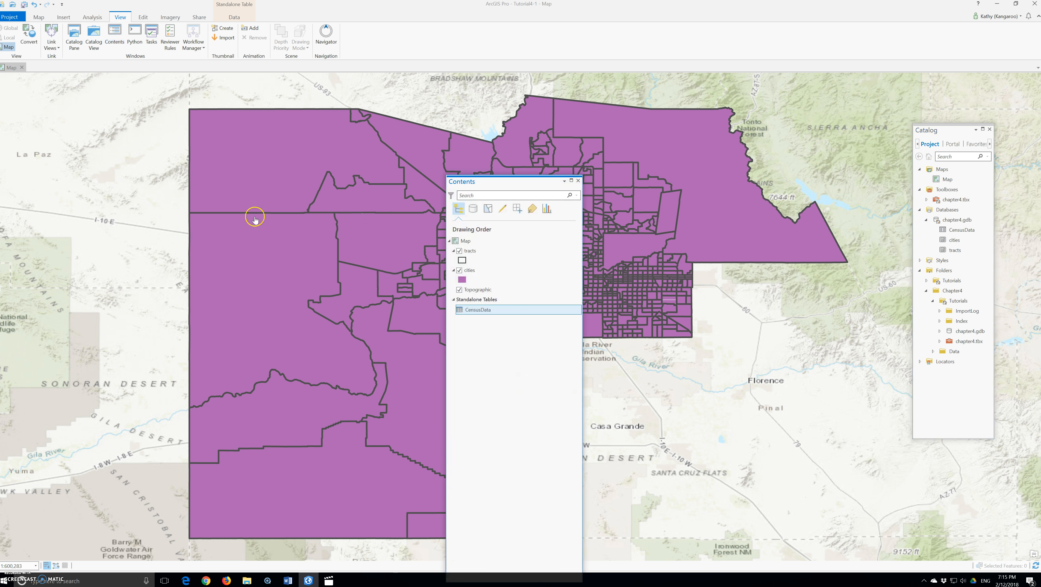
drag(496, 185, 109, 108)
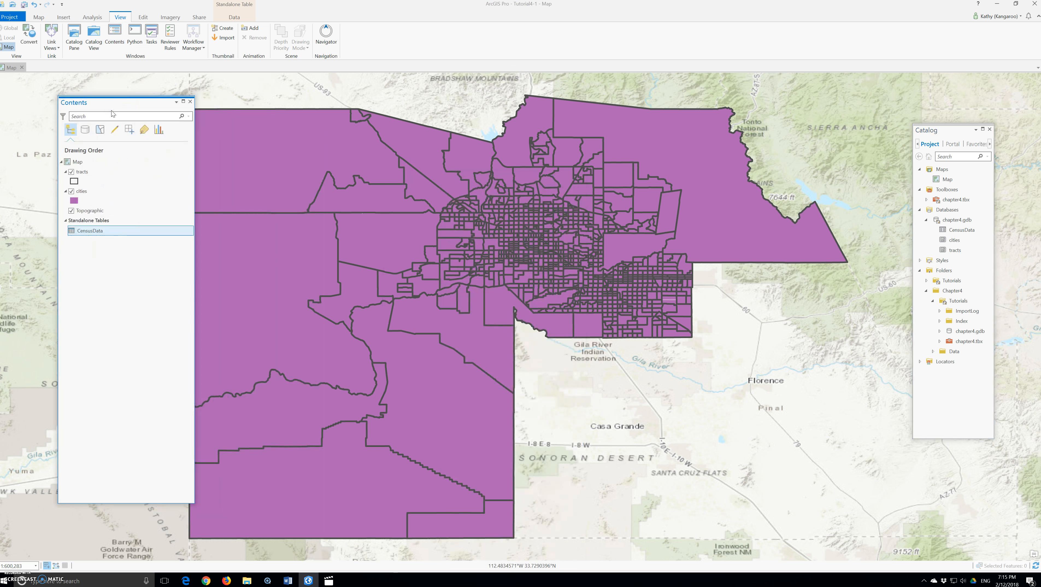
Open Add Join for the tracts layer and set its input join field to GEOID10
right_click(91, 172)
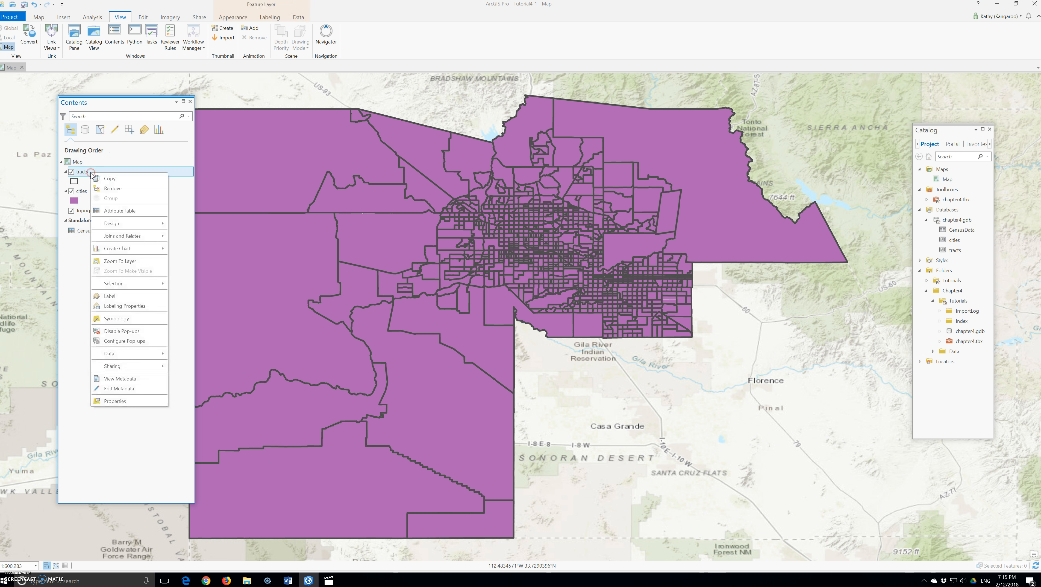
mouse_move(121, 237)
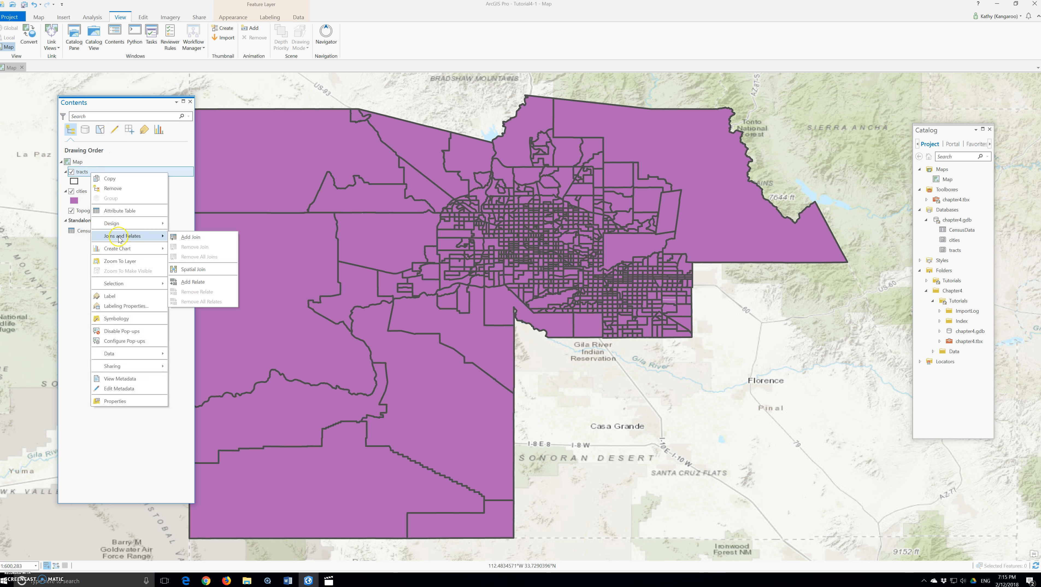
click(190, 237)
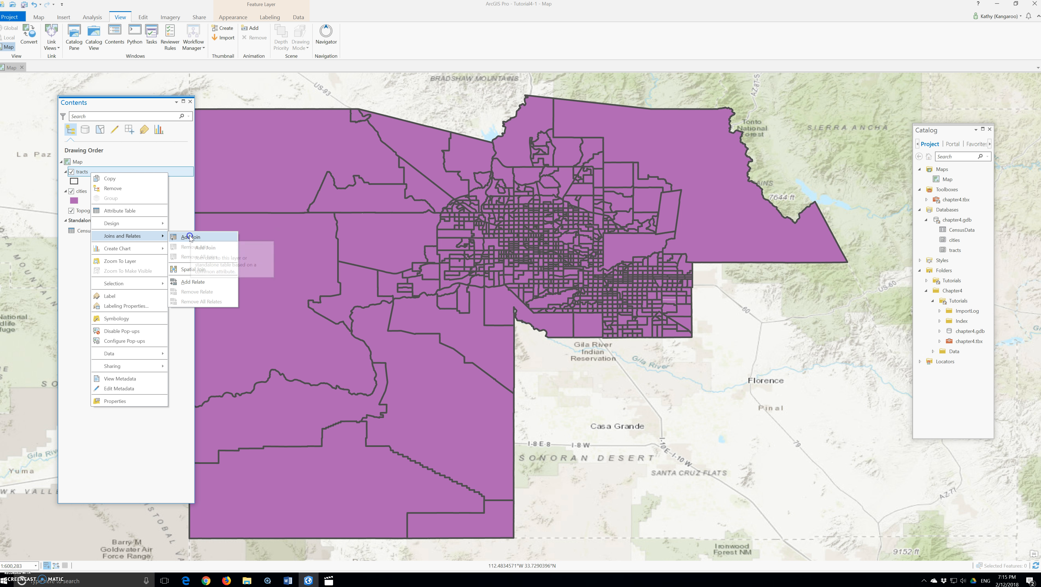
click(194, 224)
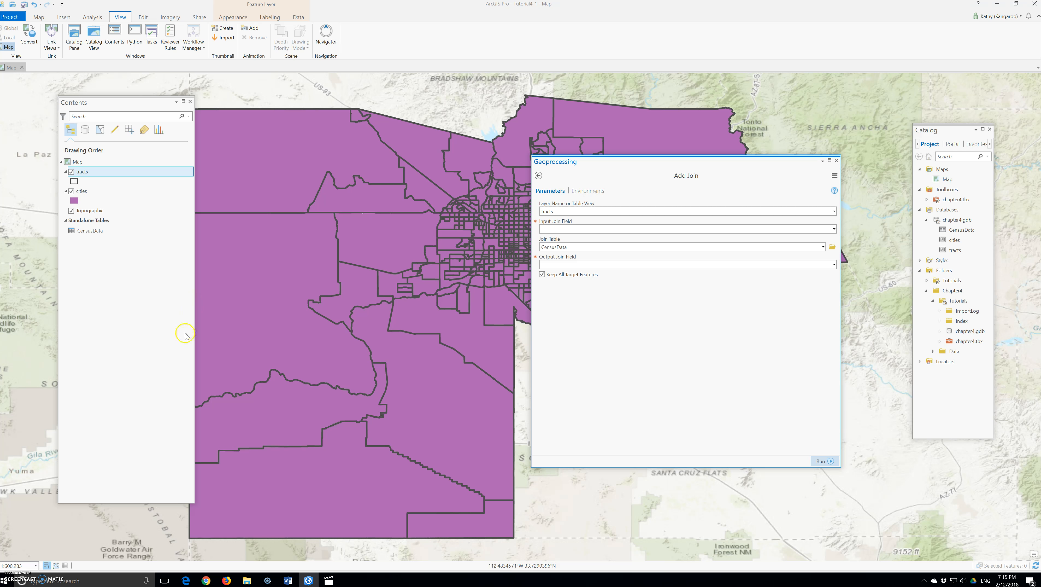
click(570, 228)
click(835, 228)
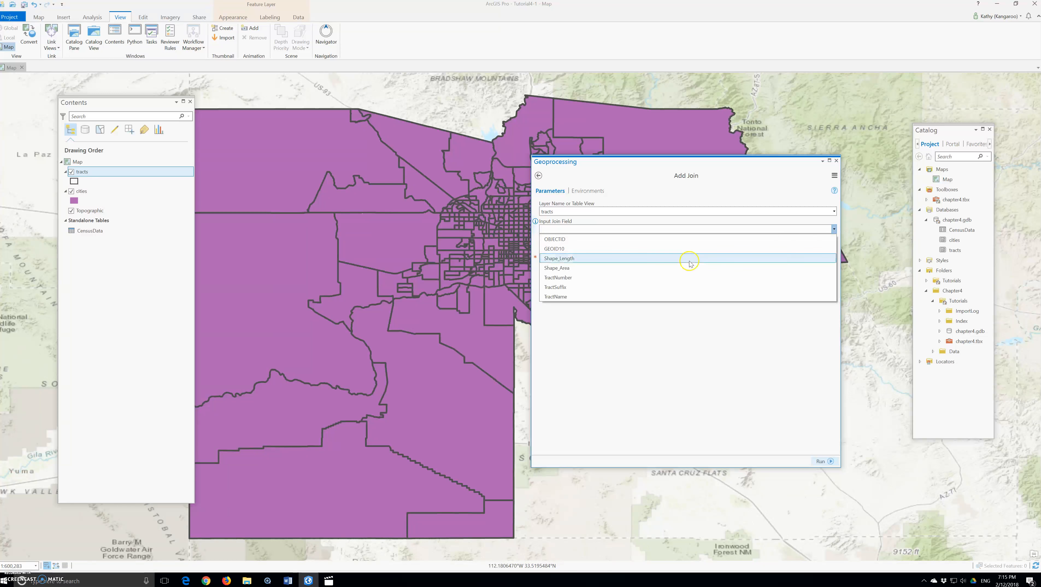
click(563, 247)
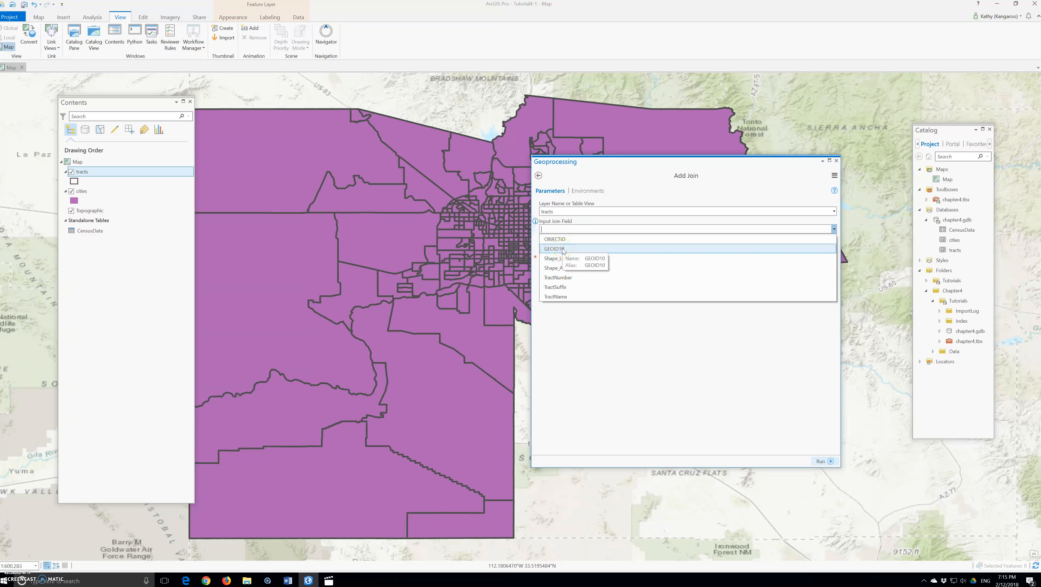
click(583, 268)
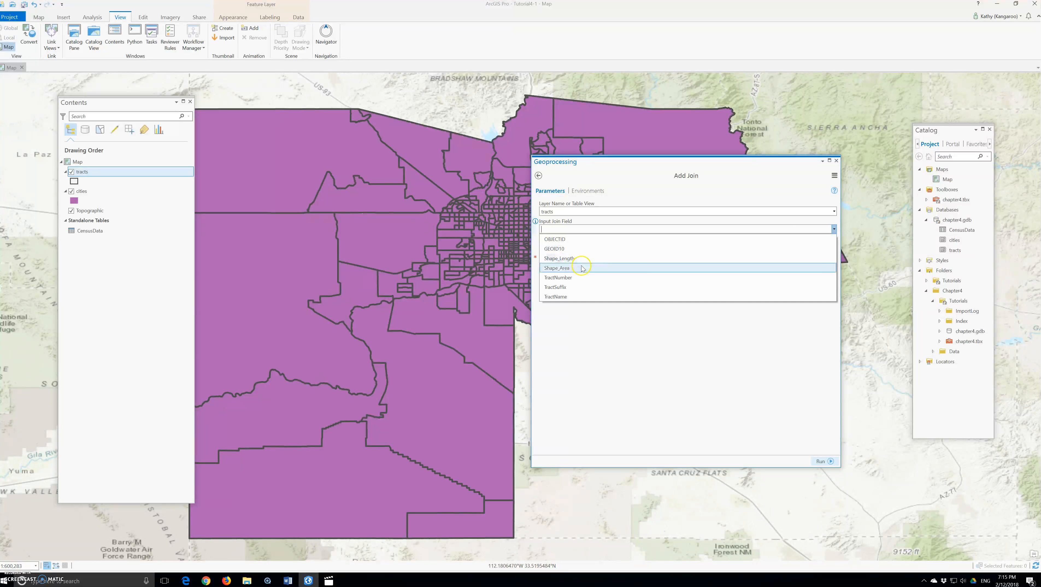
click(565, 249)
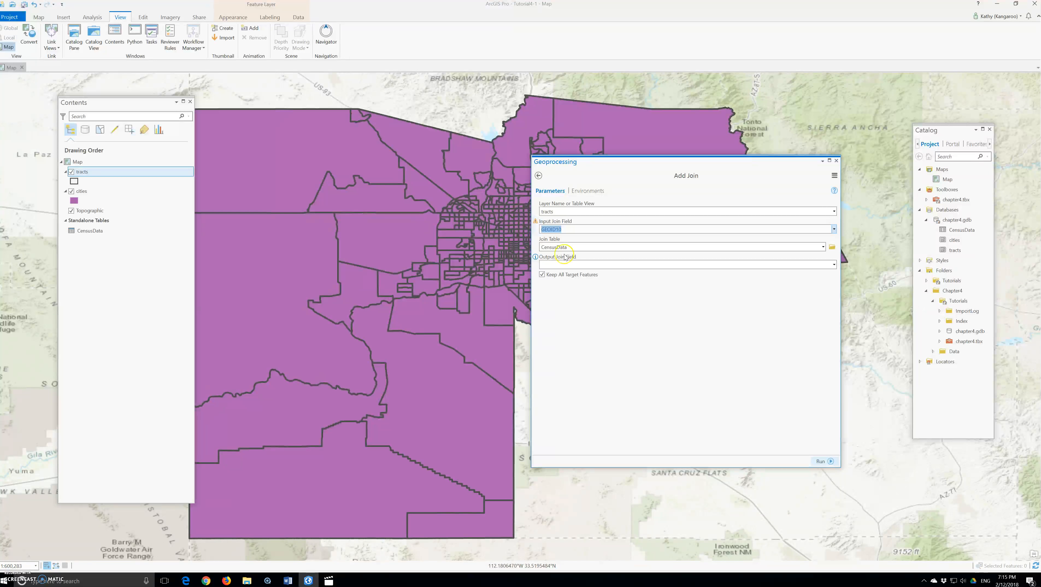
Set GEOid as the output join field from CensusData, run the join, and close the tool
click(572, 265)
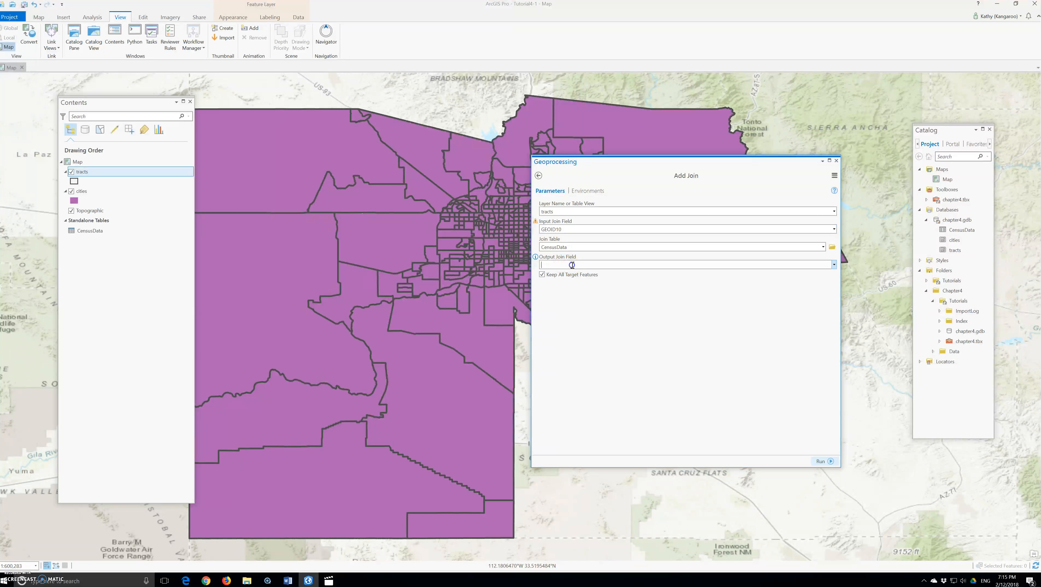
click(834, 264)
click(560, 285)
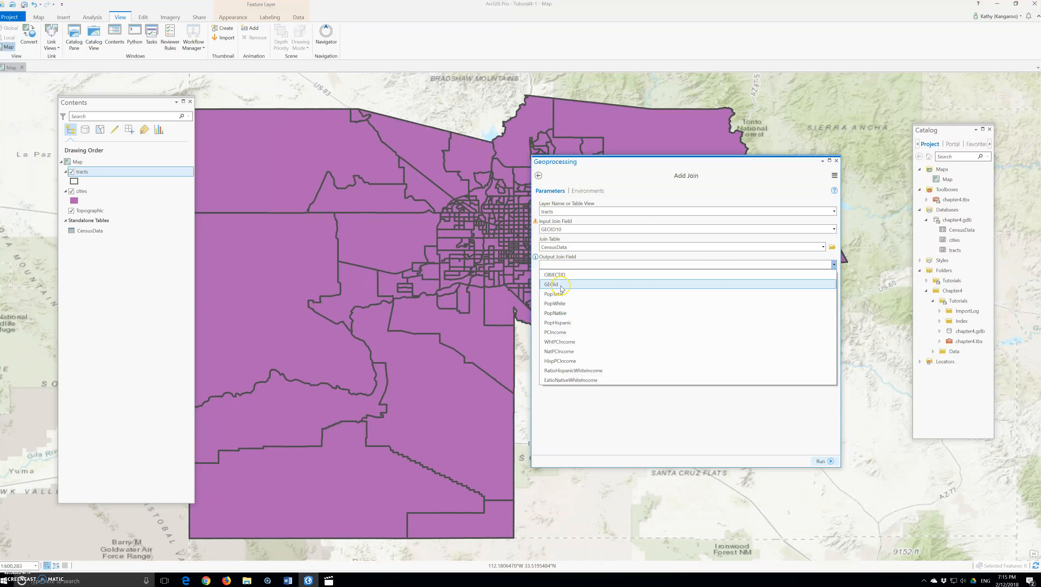
click(822, 461)
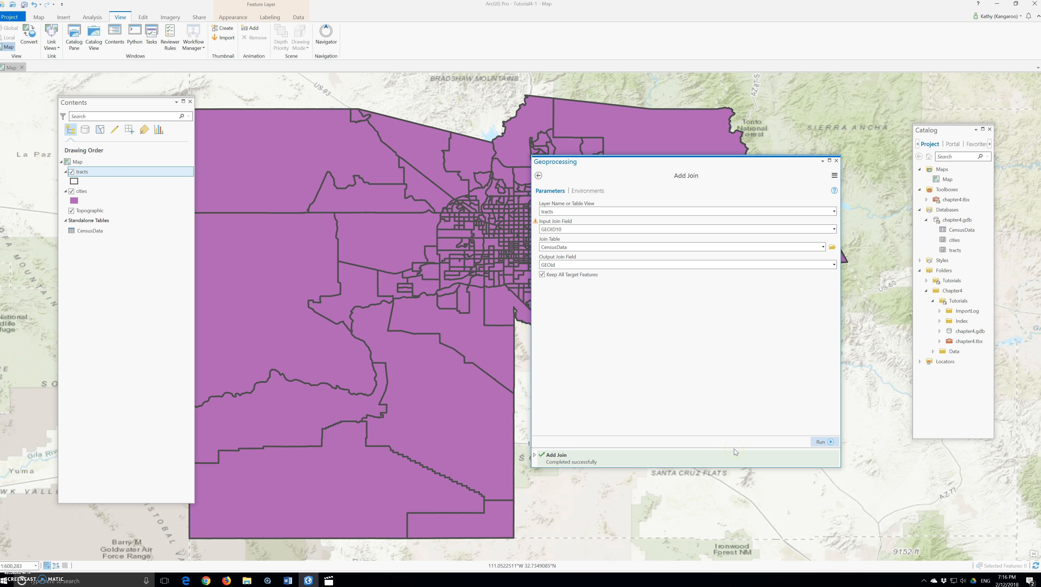
click(836, 161)
Open the tracts attribute table as a taller floating window, examine the GEOID10 and joined census columns, and close it
right_click(84, 173)
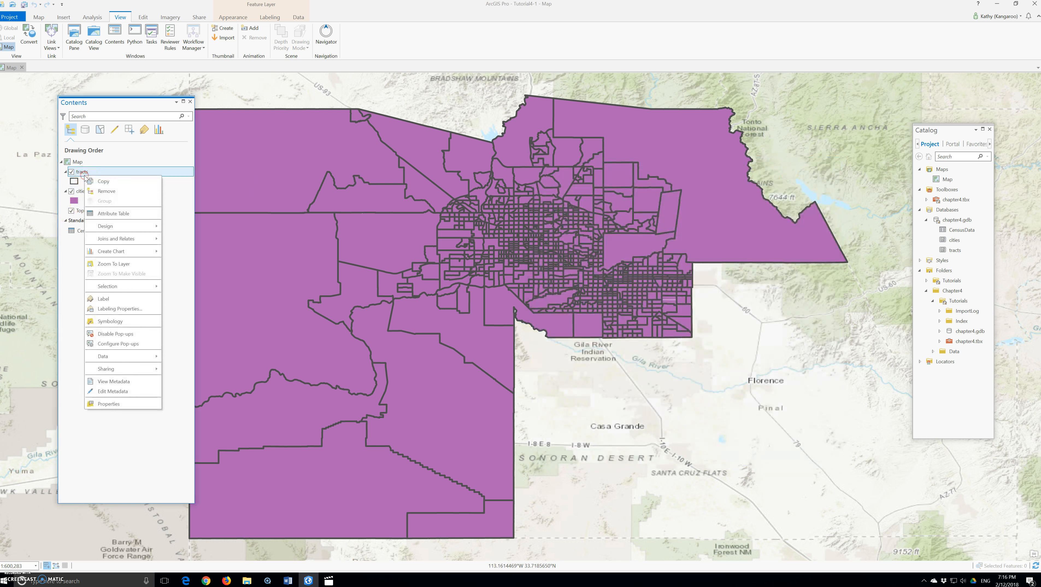
click(111, 213)
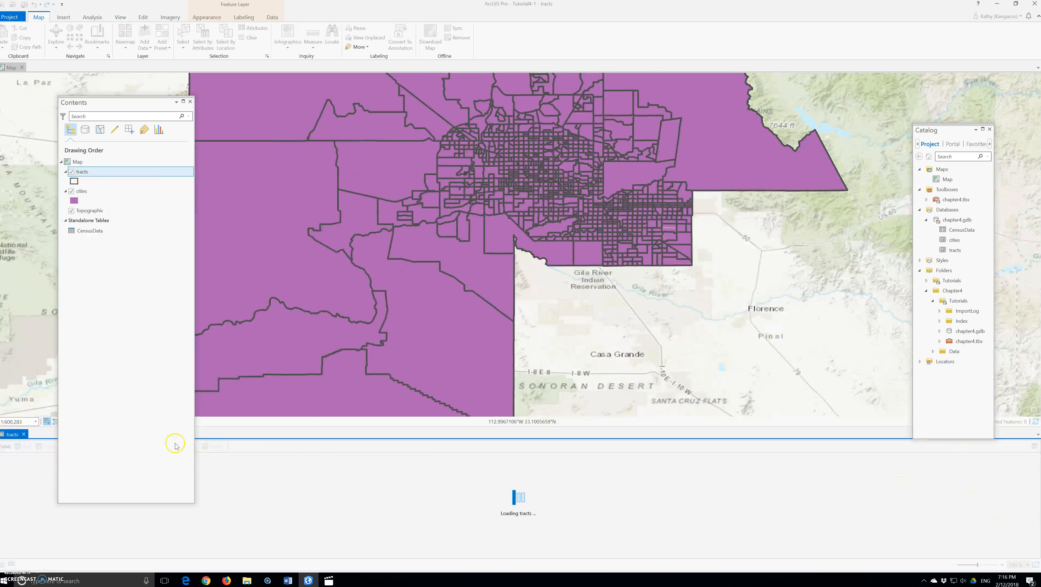
drag(12, 434, 164, 165)
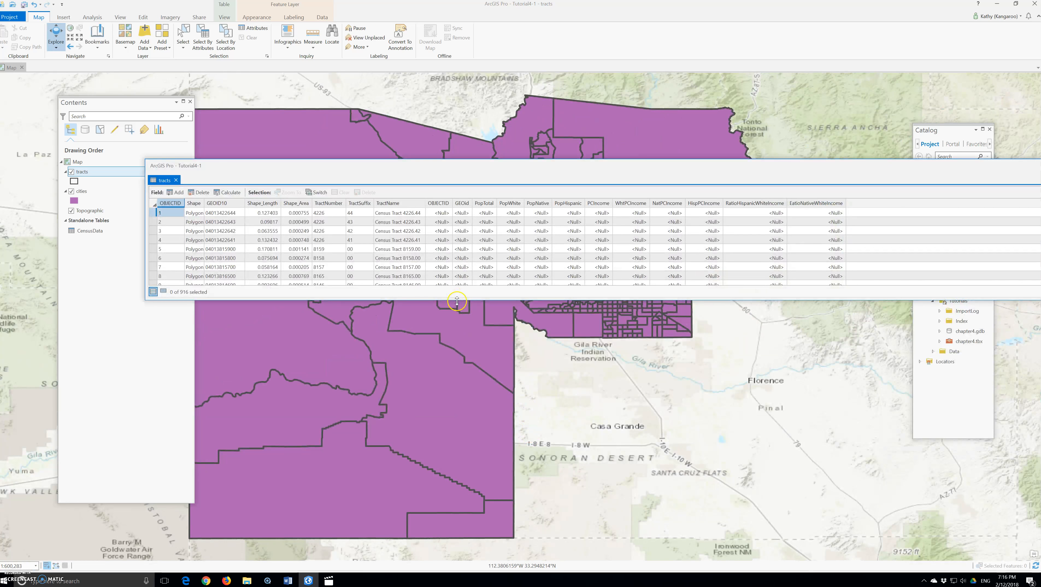
drag(457, 301, 395, 440)
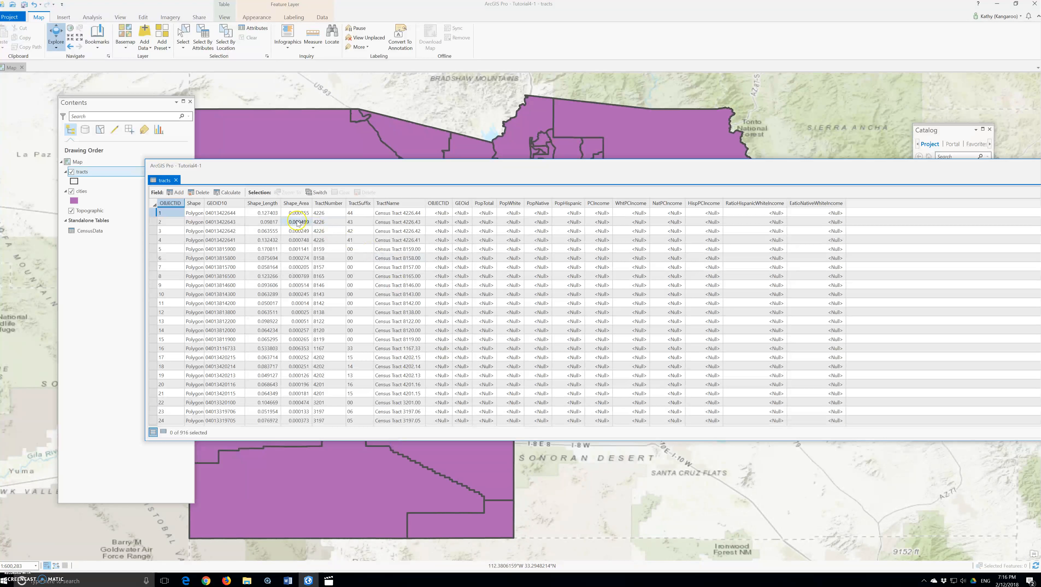
click(217, 204)
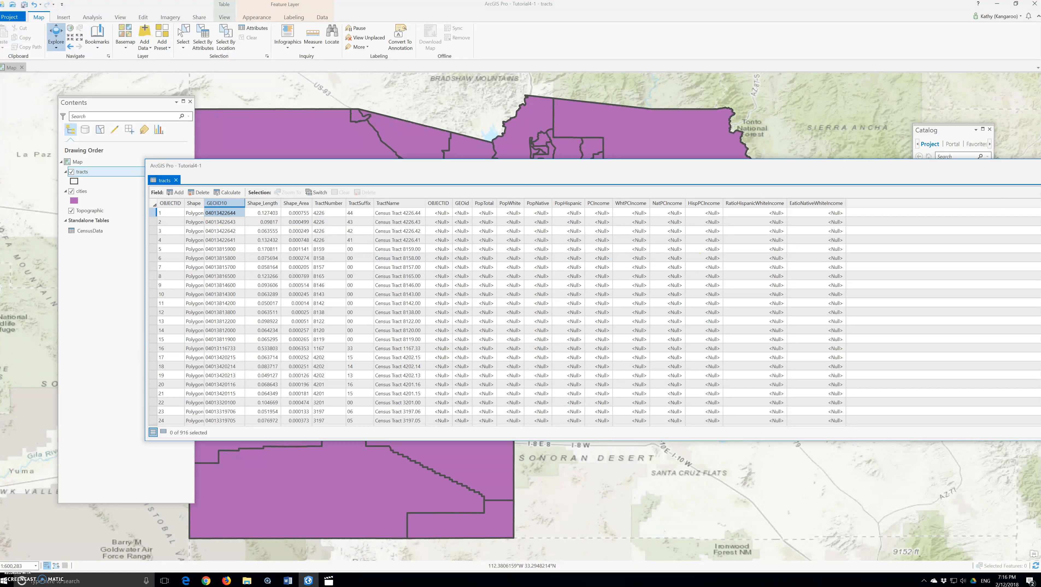
scroll(675, 246, down, 5)
scroll(676, 246, down, 6)
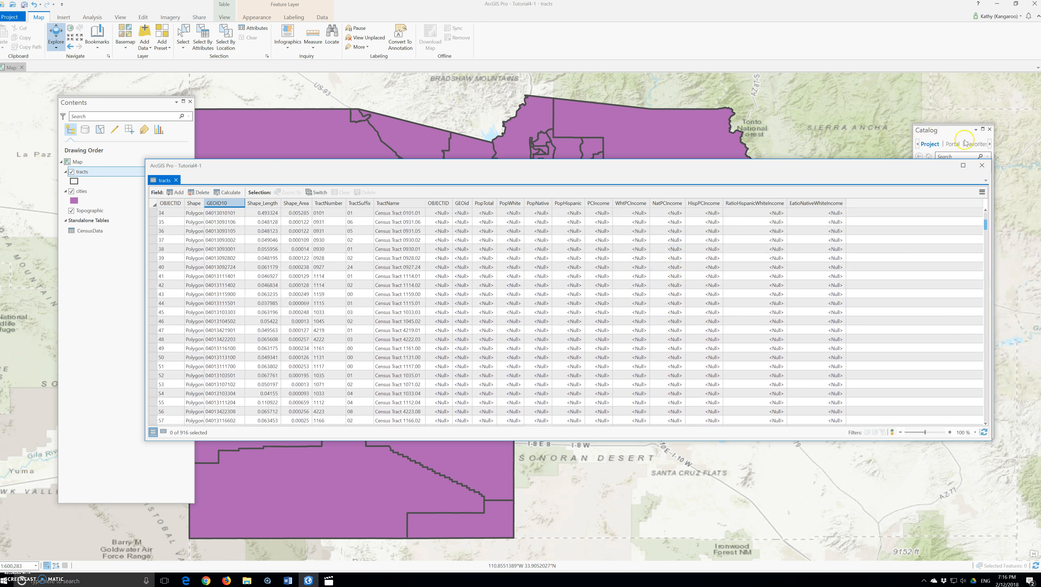
click(980, 166)
right_click(90, 173)
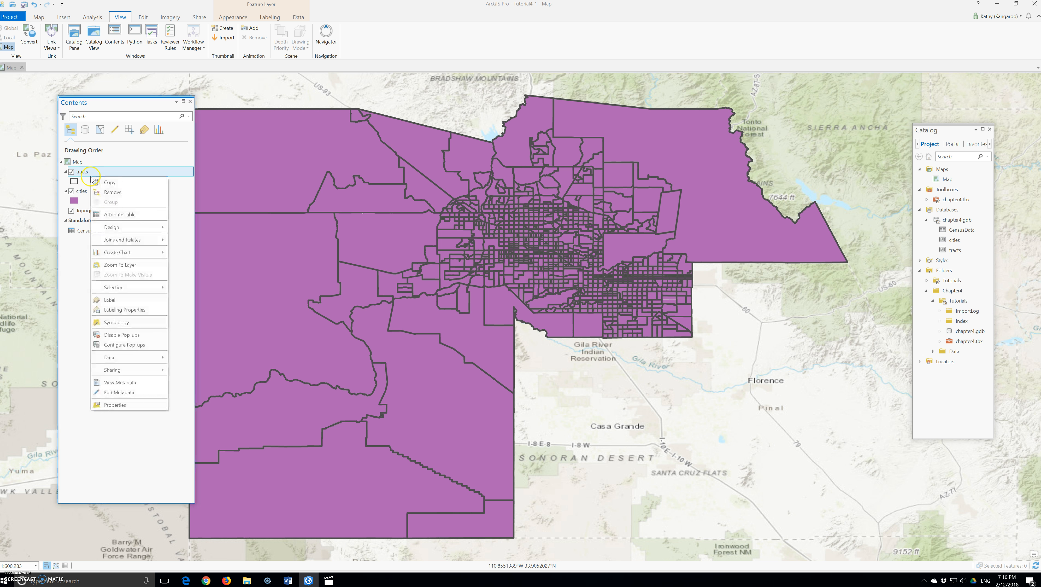
click(147, 242)
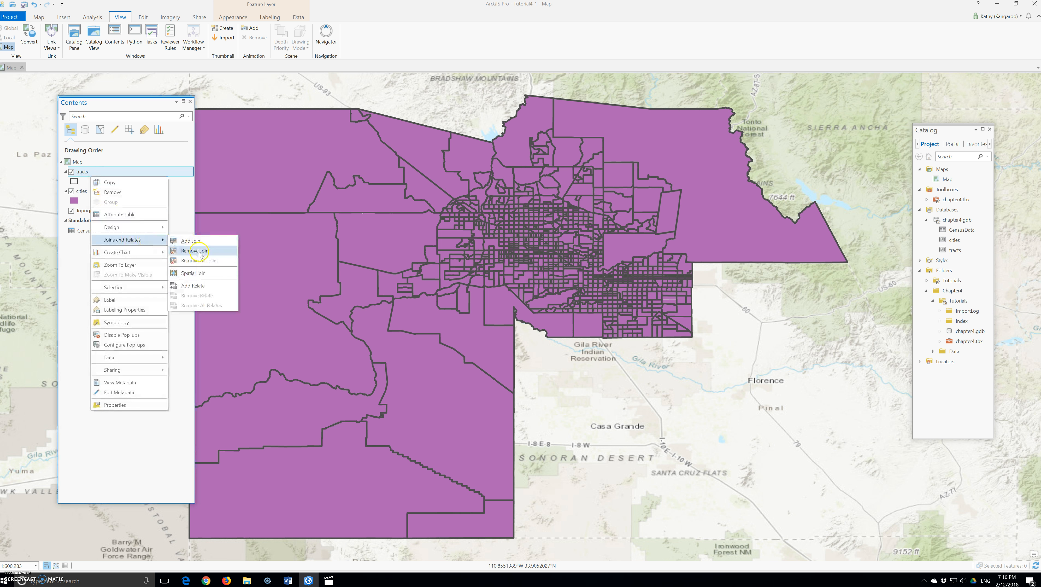
click(199, 252)
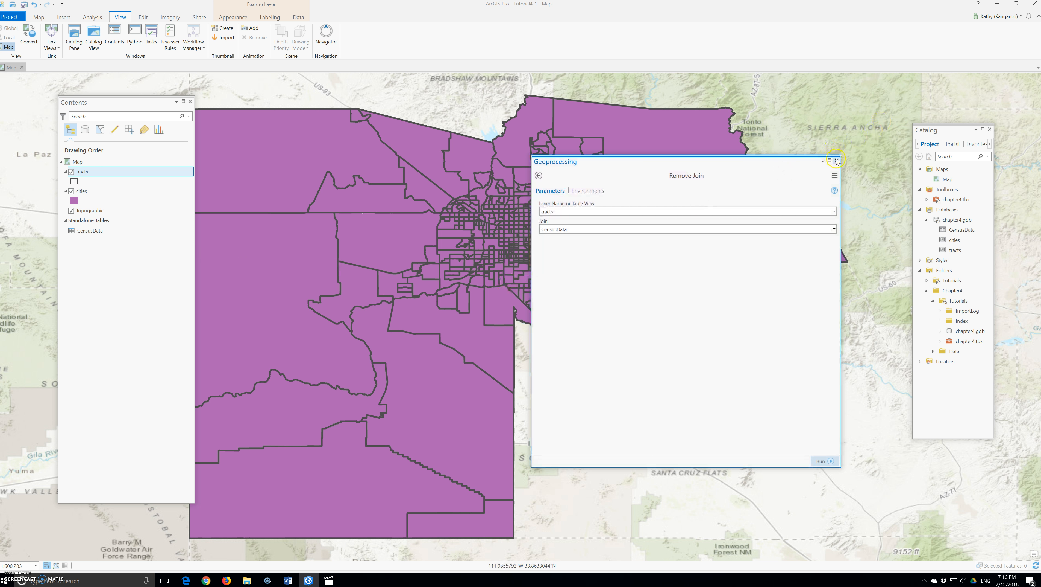
click(837, 161)
Remove all joins from the tracts layer and confirm the removal
right_click(84, 172)
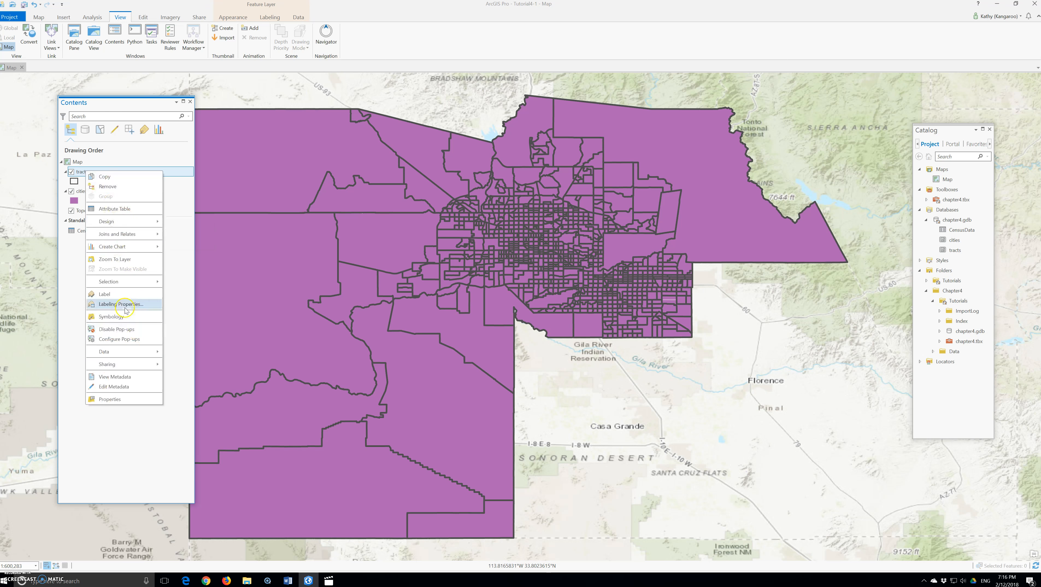
mouse_move(132, 234)
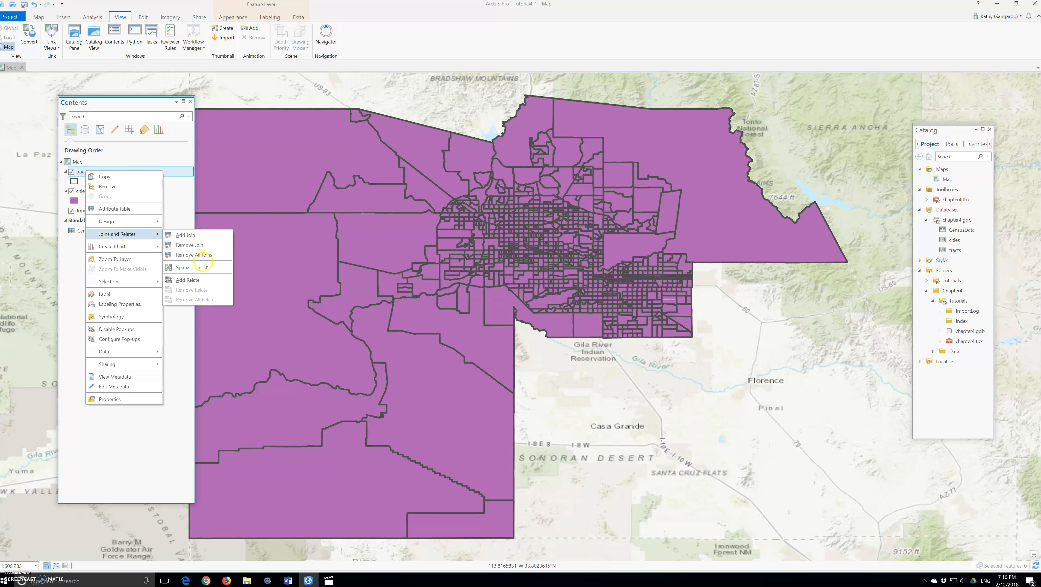
click(196, 256)
click(545, 306)
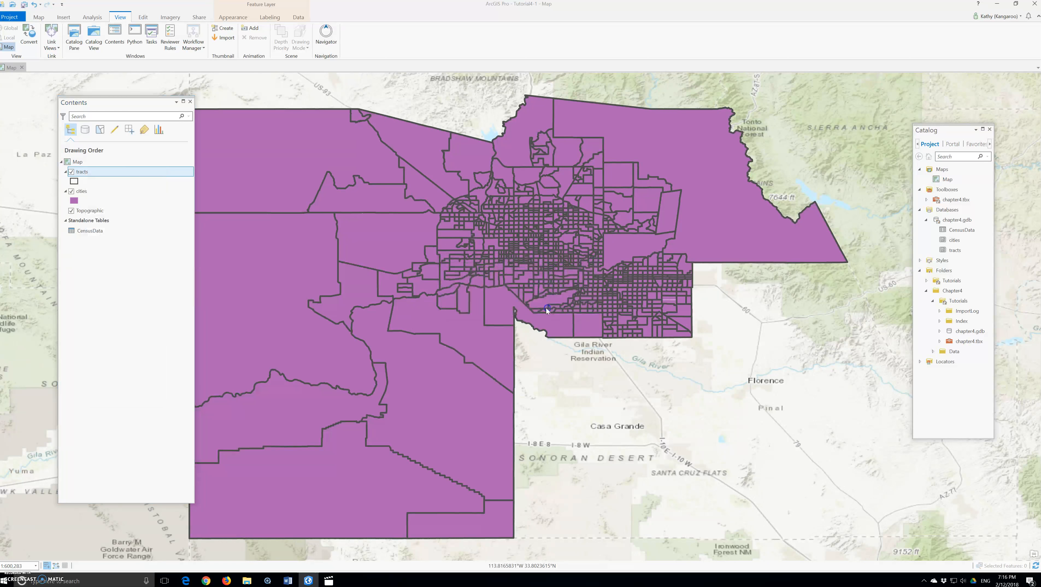
Join the CensusData table to the tracts layer, matching GEOID10 to GEOid and keeping all target features
right_click(84, 173)
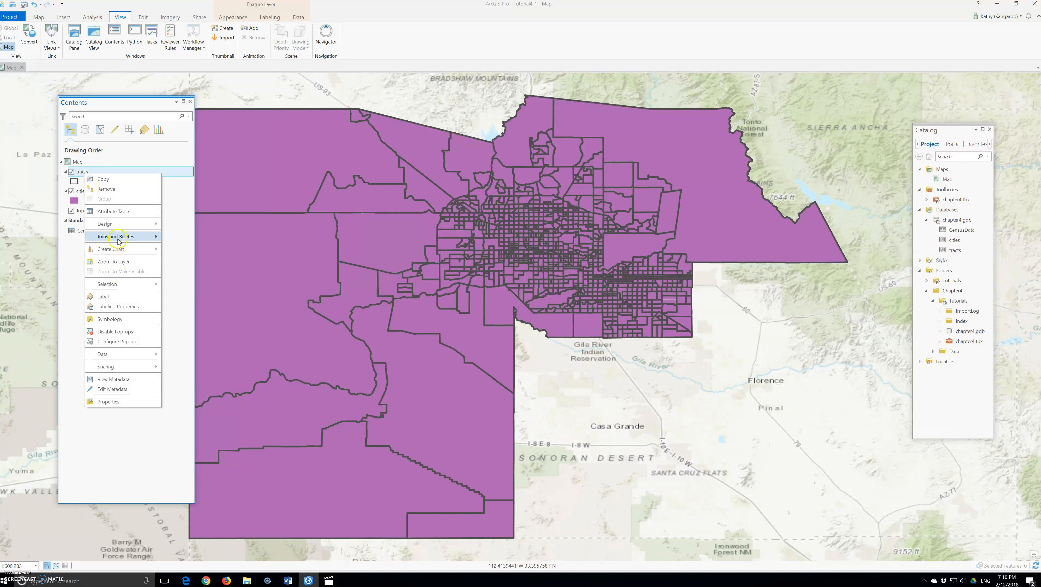
mouse_move(117, 238)
click(209, 237)
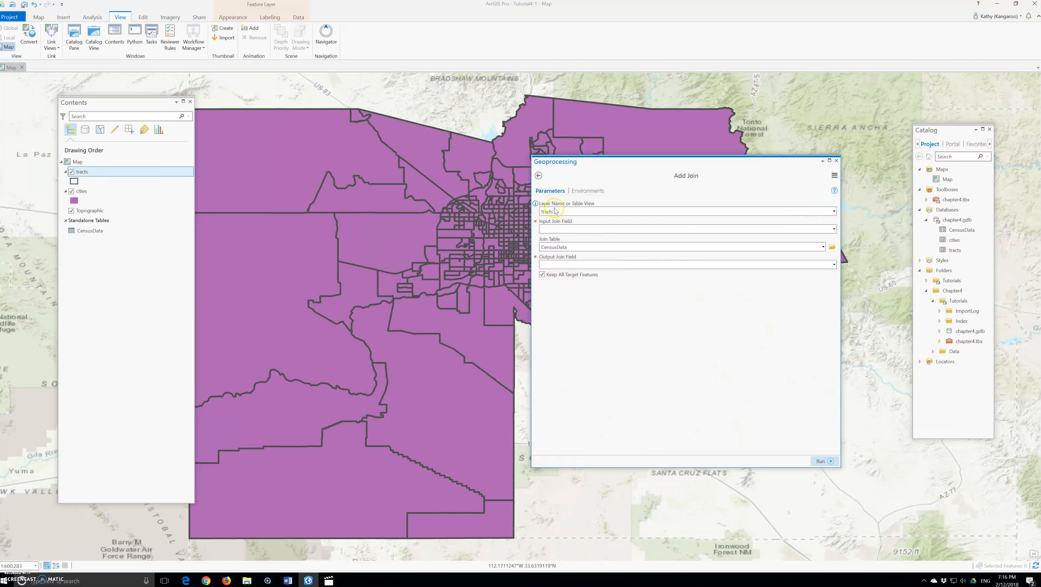
click(834, 229)
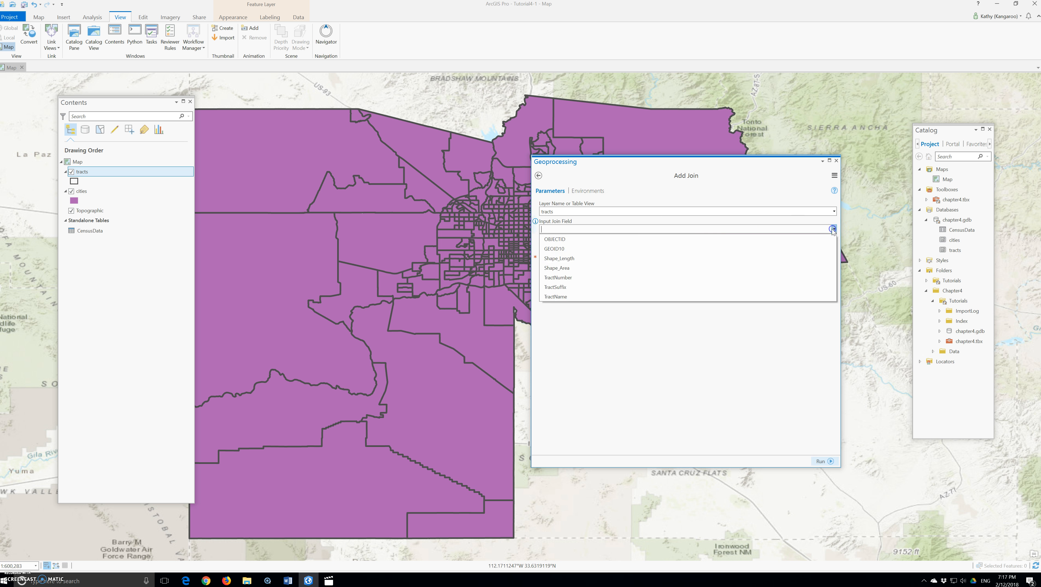
click(563, 249)
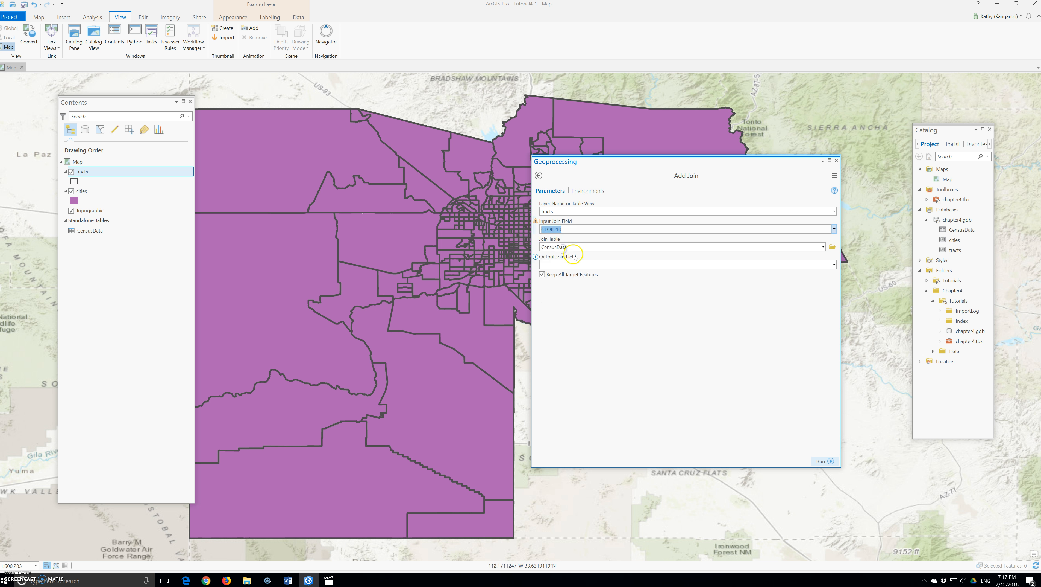
click(834, 264)
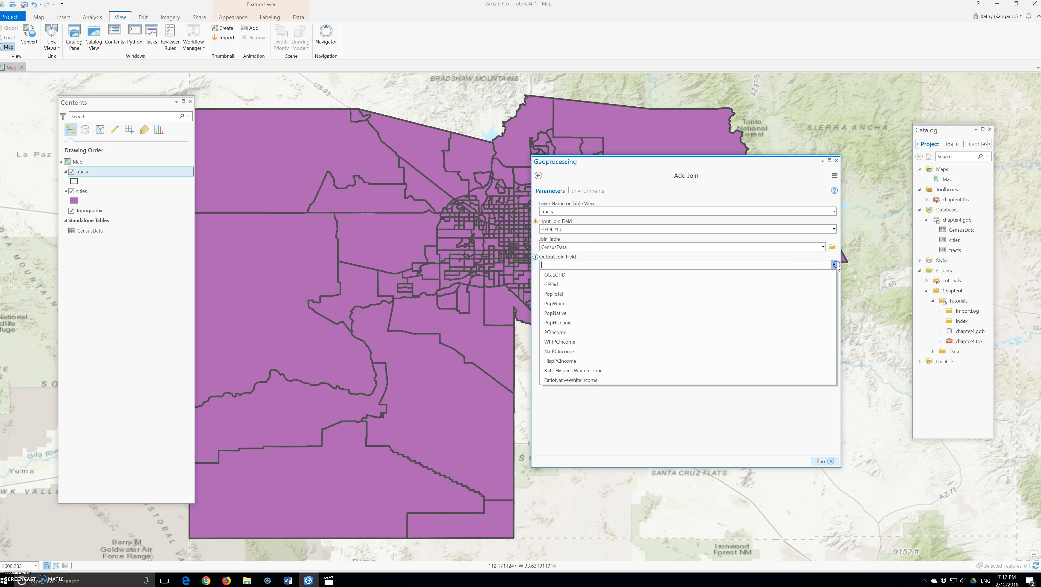
click(559, 284)
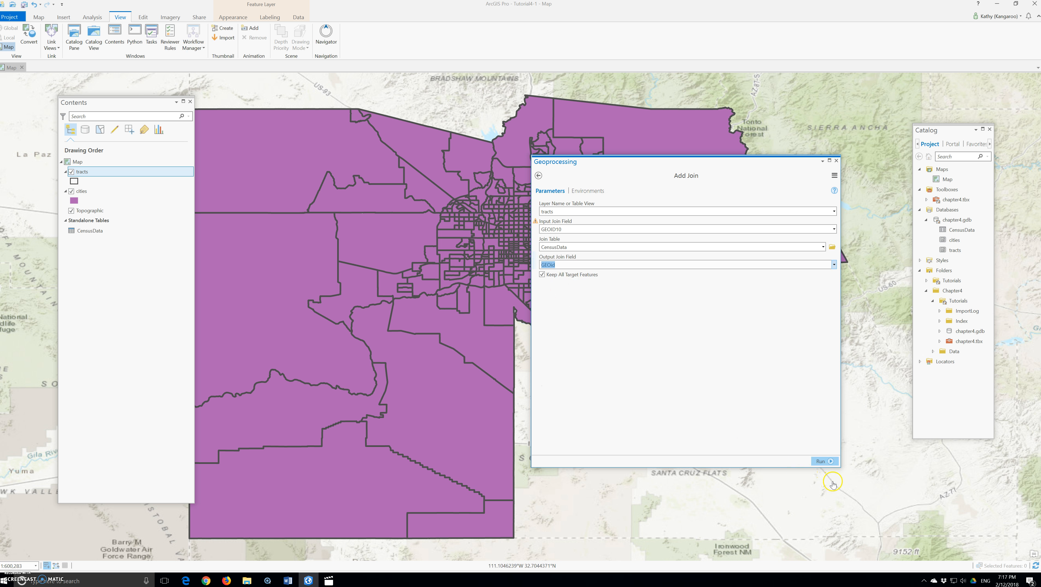
click(822, 460)
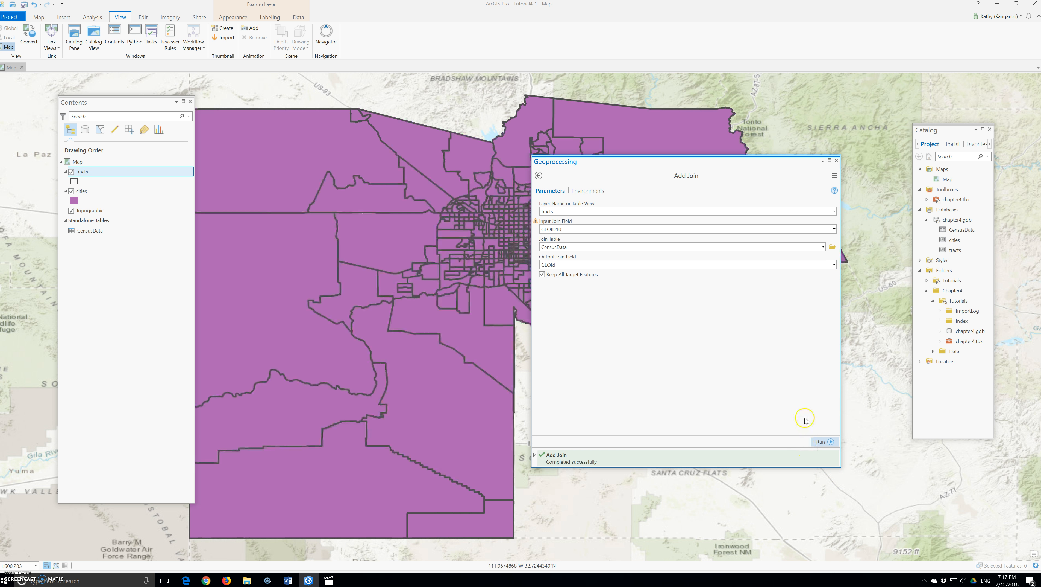
Open the tracts layer's attribute table to check the values in the joined census columns
click(85, 177)
right_click(85, 177)
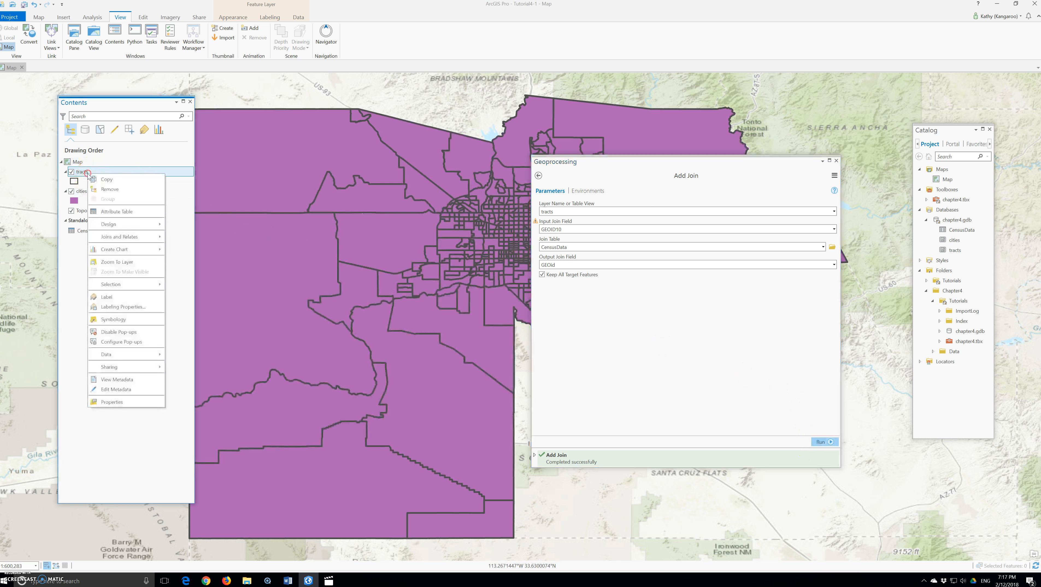
click(112, 211)
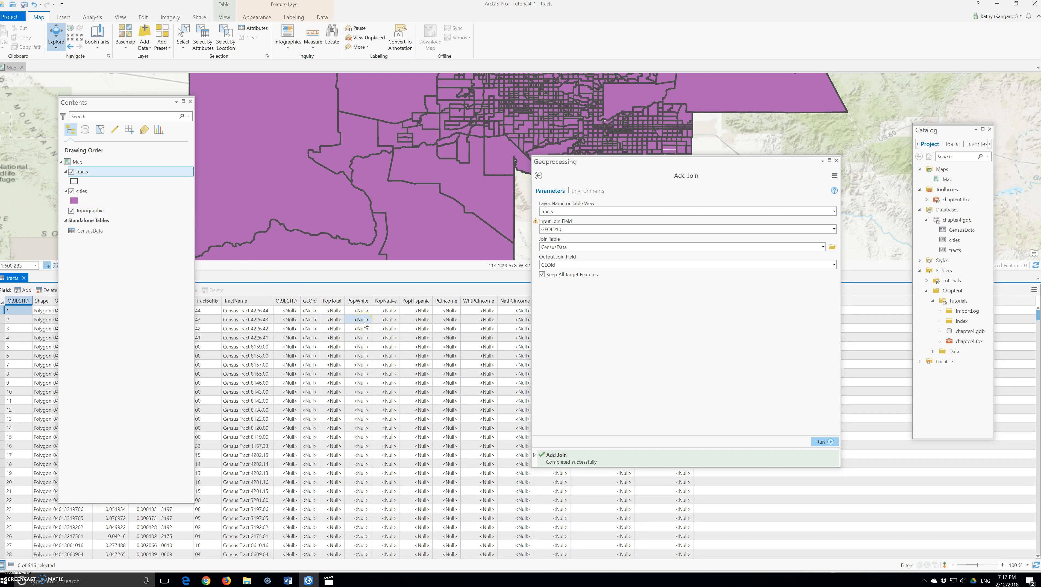
Open the standalone CensusData table, examine its GEOid values against the tracts GEOID10 values, and close the table and the Add Join tool
click(246, 267)
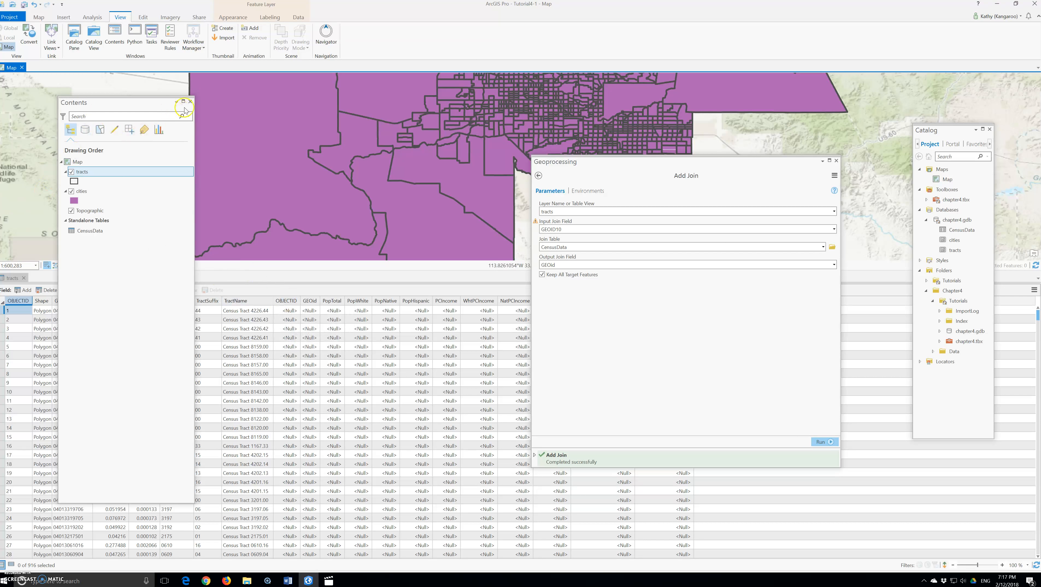
drag(165, 106, 278, 76)
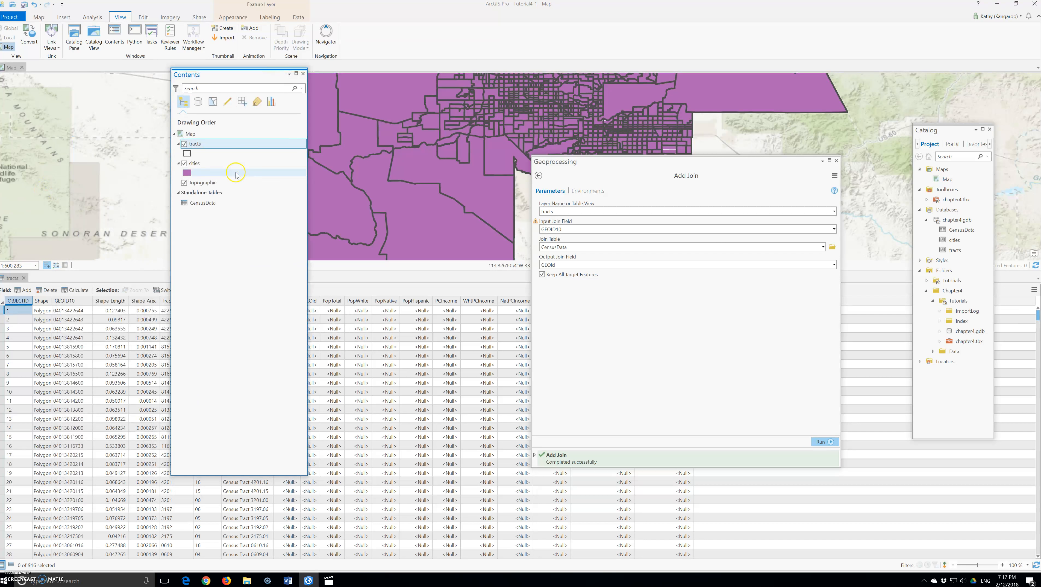
right_click(211, 203)
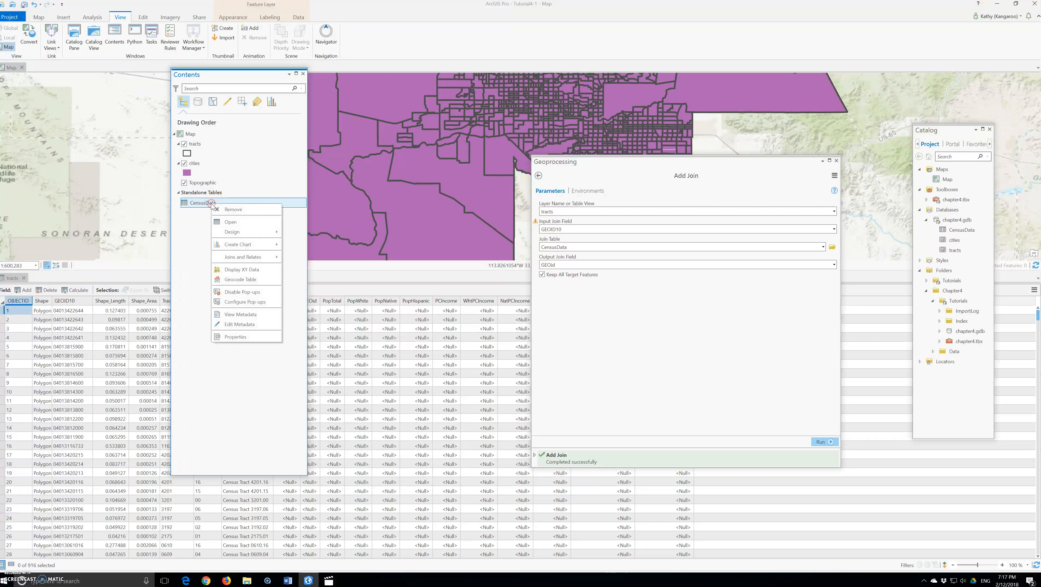
click(230, 222)
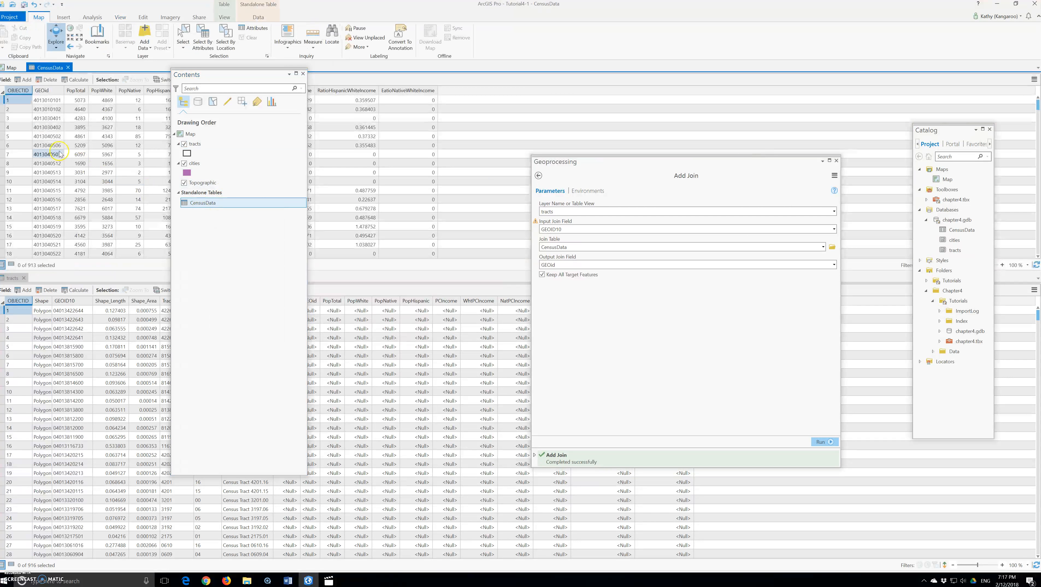
mouse_move(44, 97)
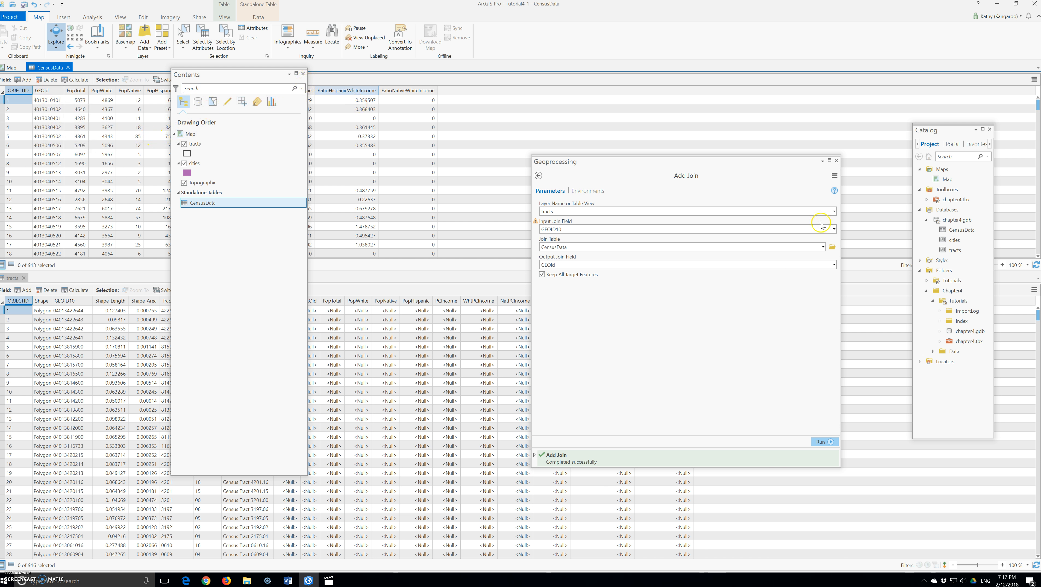
click(836, 161)
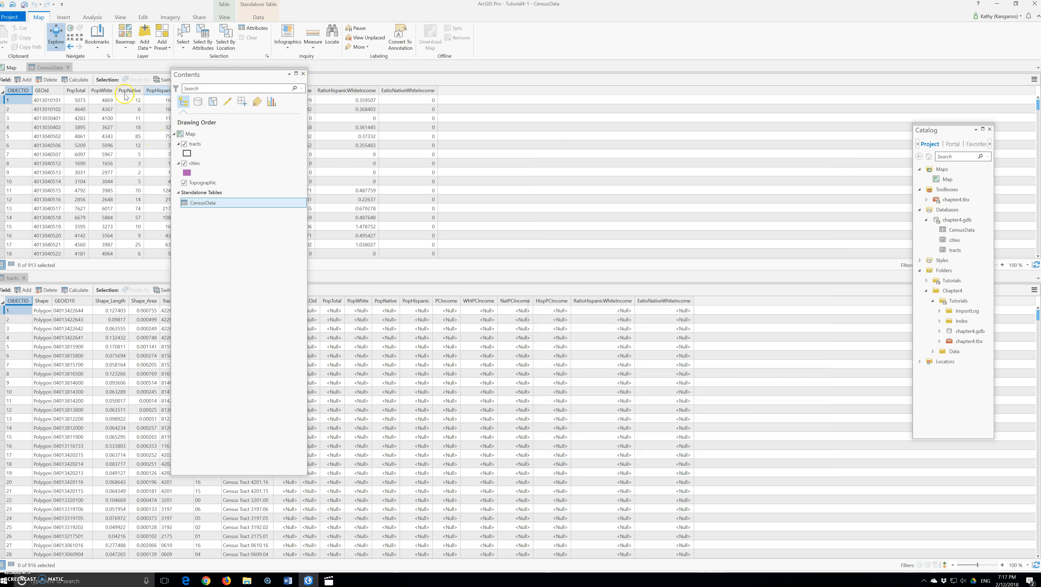
click(67, 67)
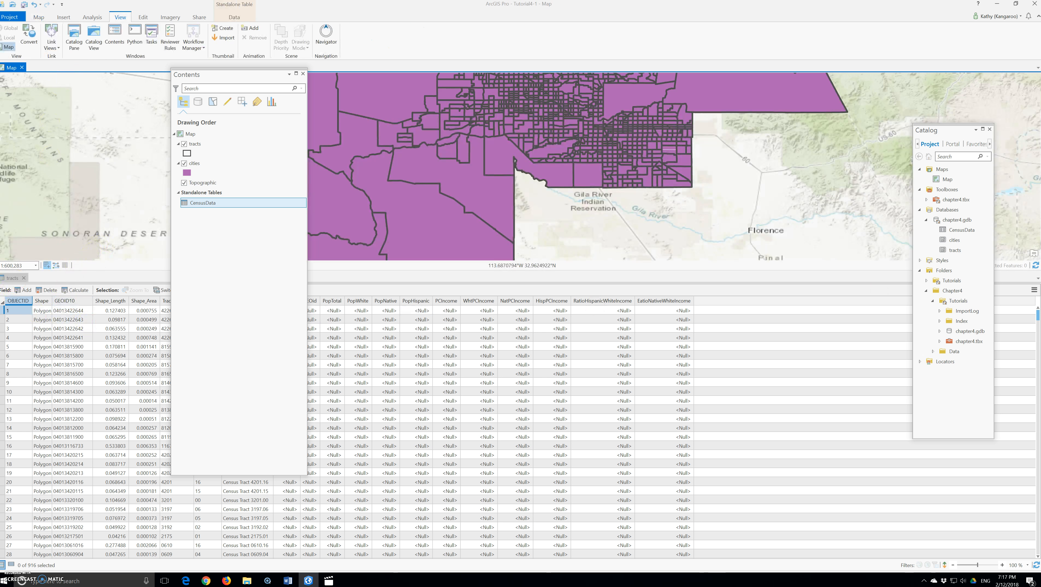
Open the fields design view of the tracts table and add a new field named GeoIDNumber
click(1034, 289)
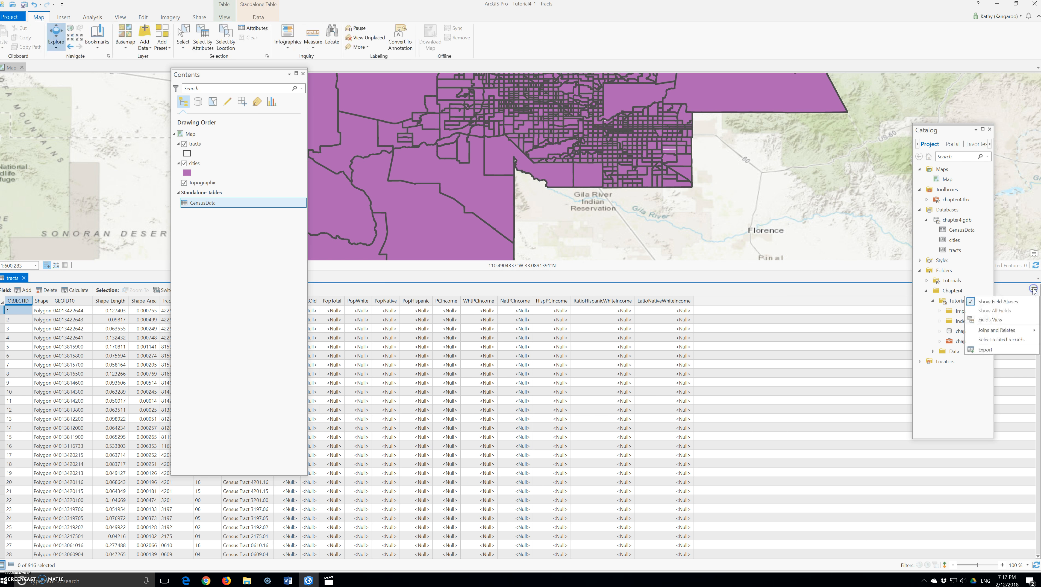
click(991, 319)
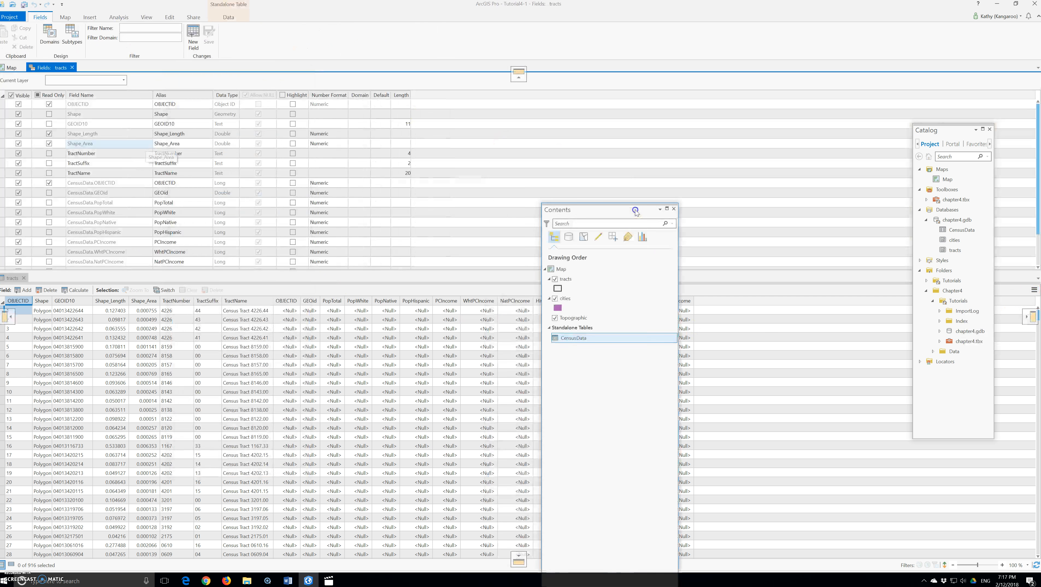
scroll(316, 185, down, 3)
scroll(316, 185, up, 2)
scroll(315, 185, down, 2)
click(44, 263)
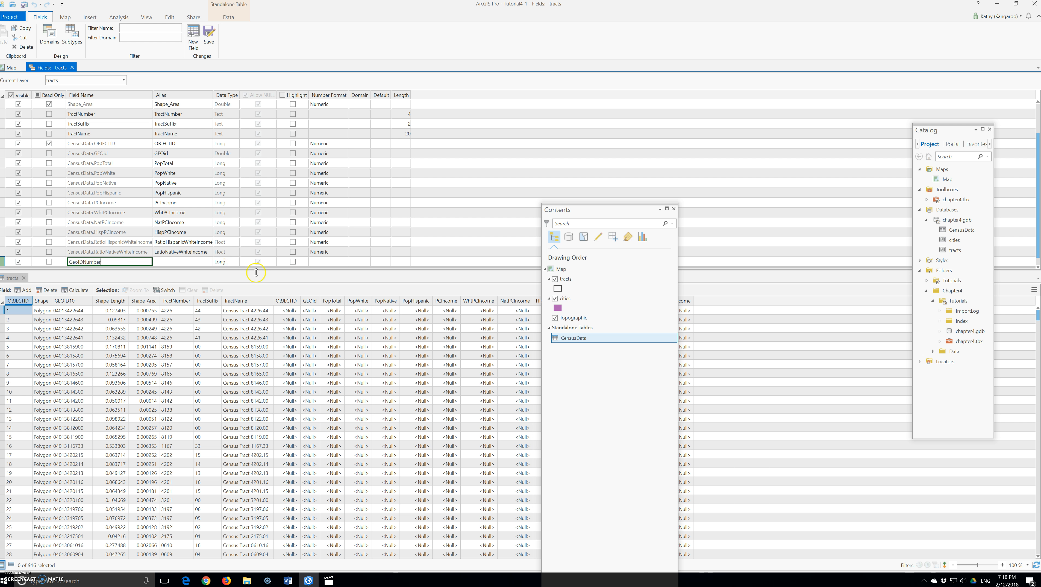
Set the GeoIDNumber field's data type to Double, matching the census GEOid field, and save the field changes
scroll(147, 192, up, 2)
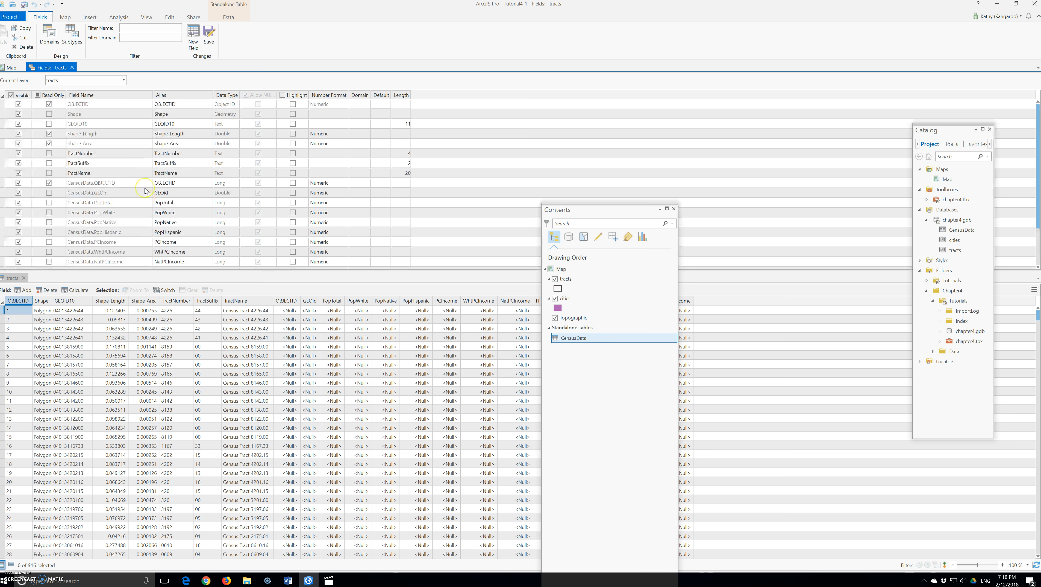
scroll(147, 192, down, 2)
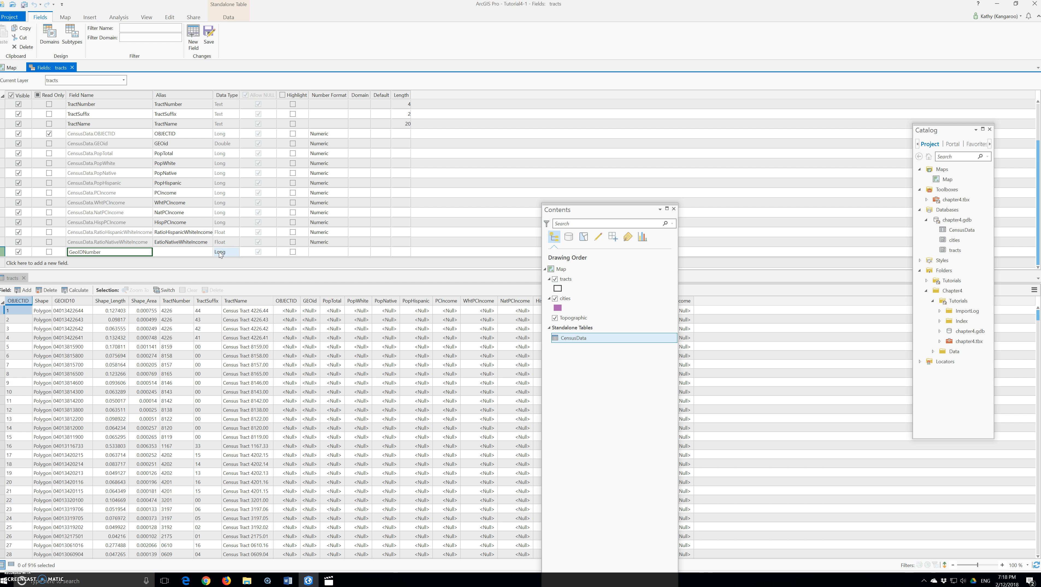
click(403, 257)
click(403, 250)
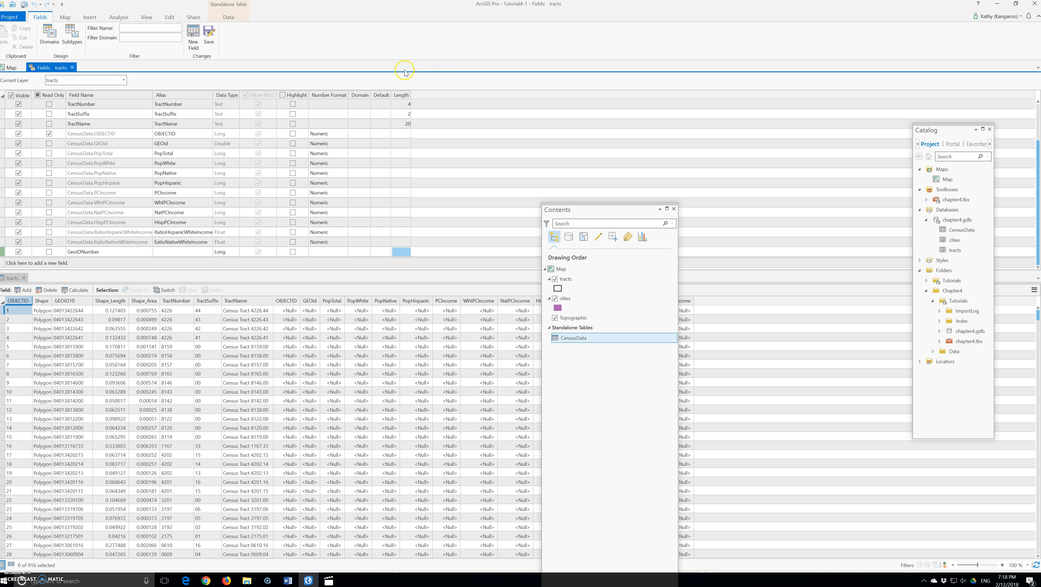
click(178, 250)
click(230, 251)
click(235, 251)
click(227, 287)
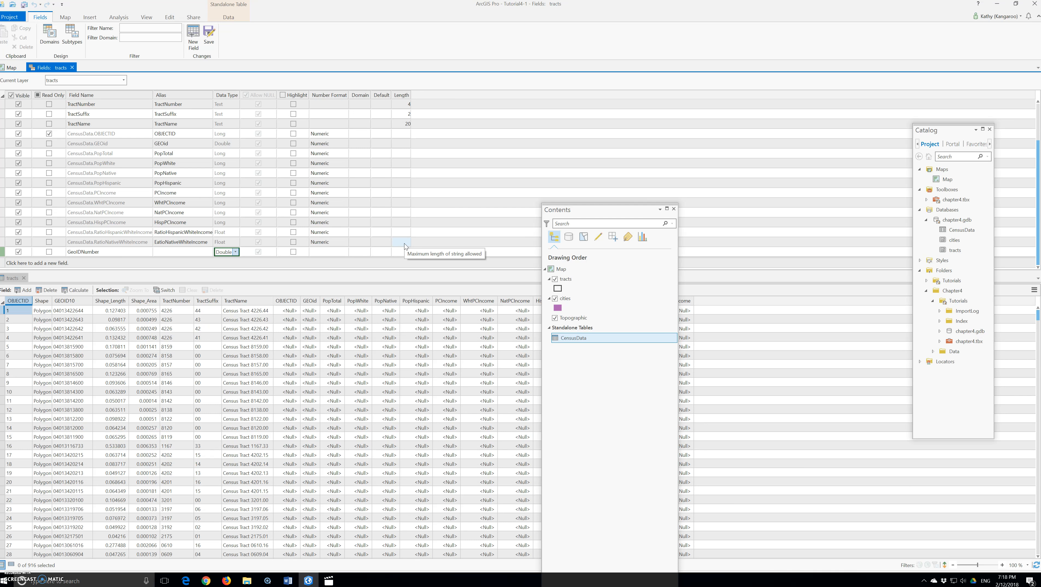
click(209, 33)
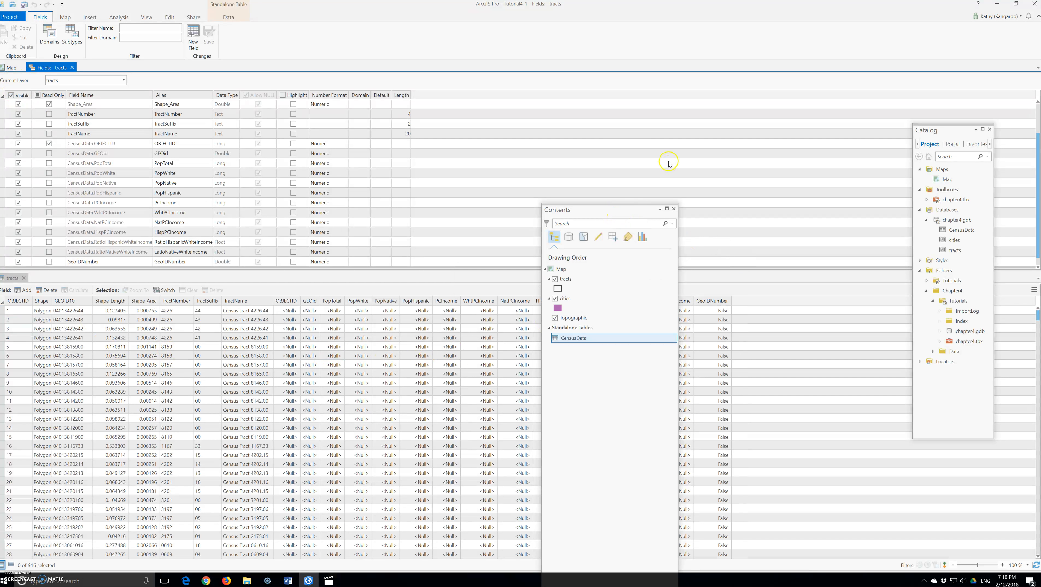
Calculate the tracts GeoIDNumber field with the Python 3 expression !tracts.GEOID10! and close the Calculate Field tool
drag(608, 211, 660, 159)
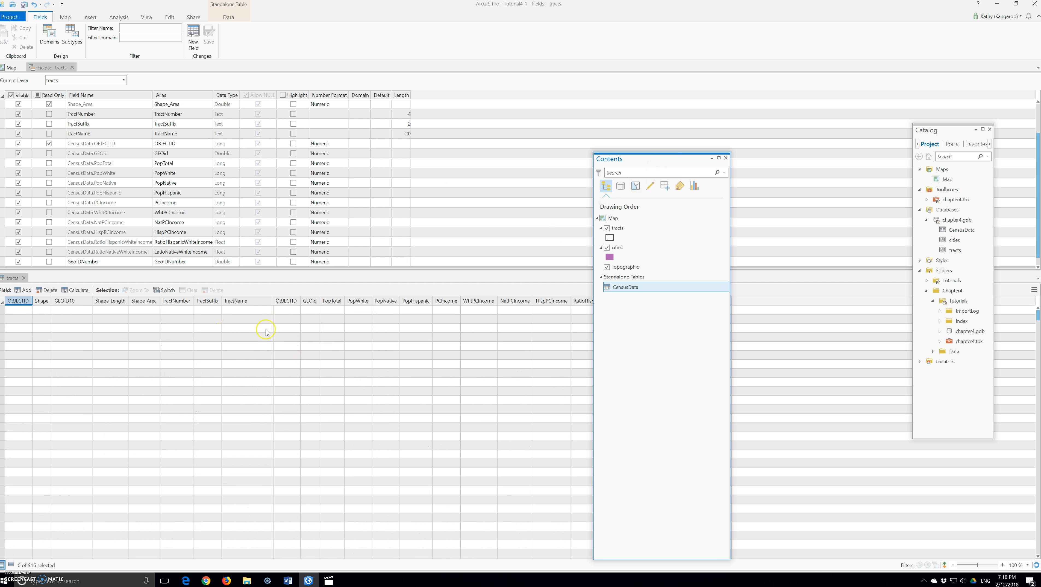
drag(656, 160, 843, 93)
click(708, 301)
right_click(709, 301)
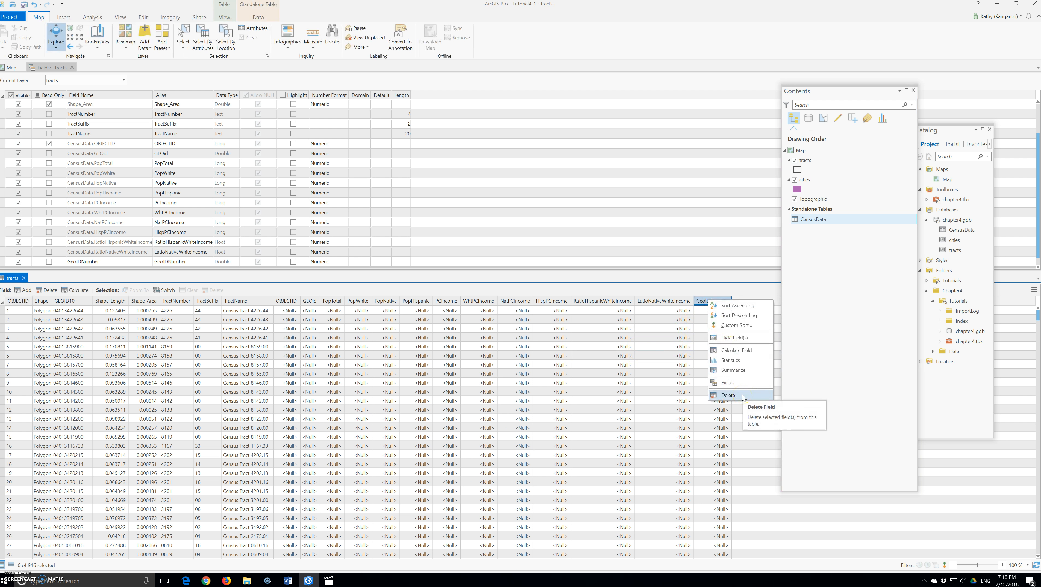
click(737, 350)
click(557, 361)
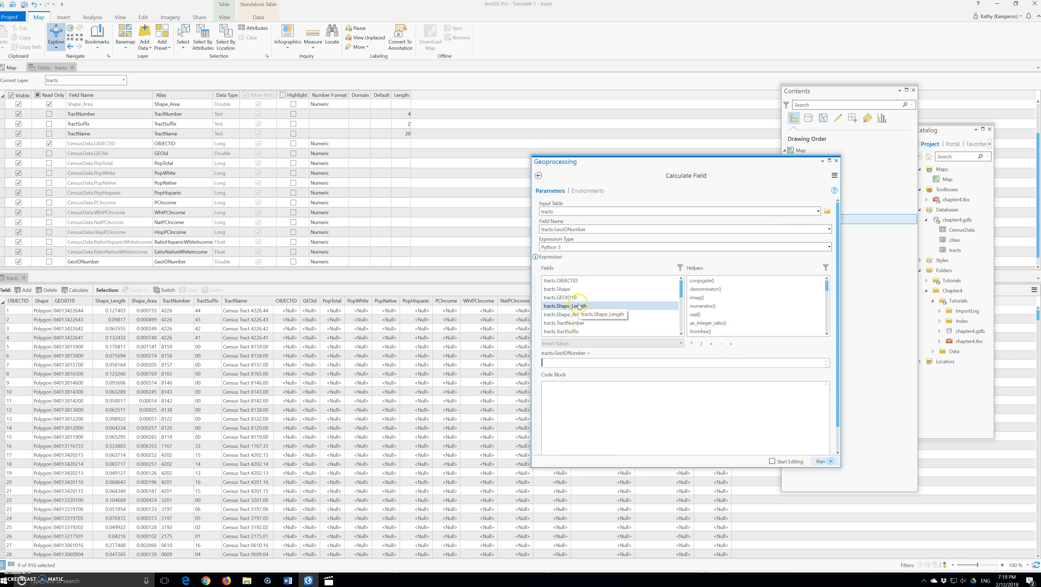
double_click(561, 297)
click(820, 461)
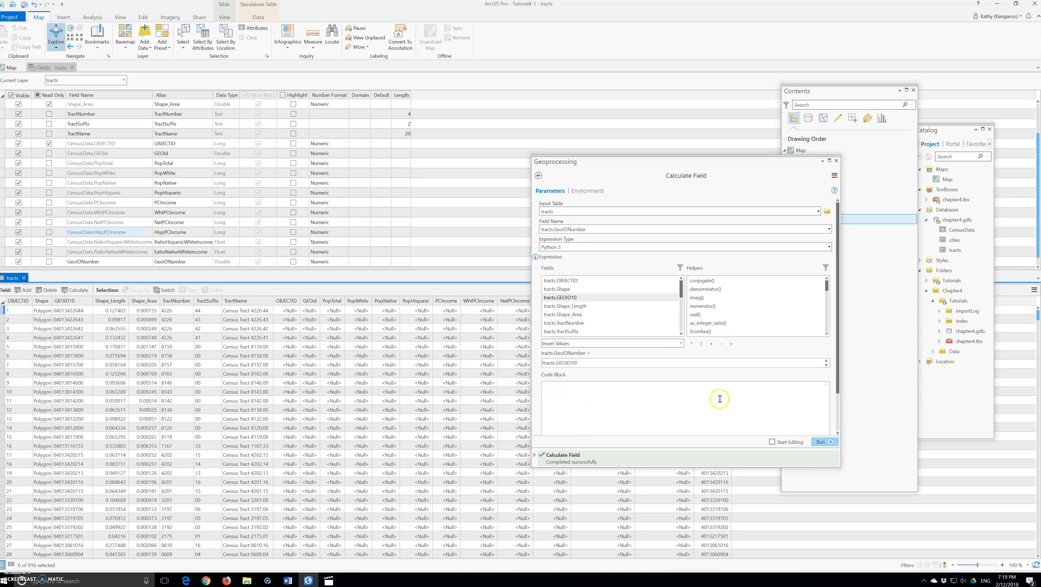
click(836, 160)
Open the CensusData table and compare its GEOid values with the GeoIDNumber and GEOID10 values in the tracts table
click(712, 312)
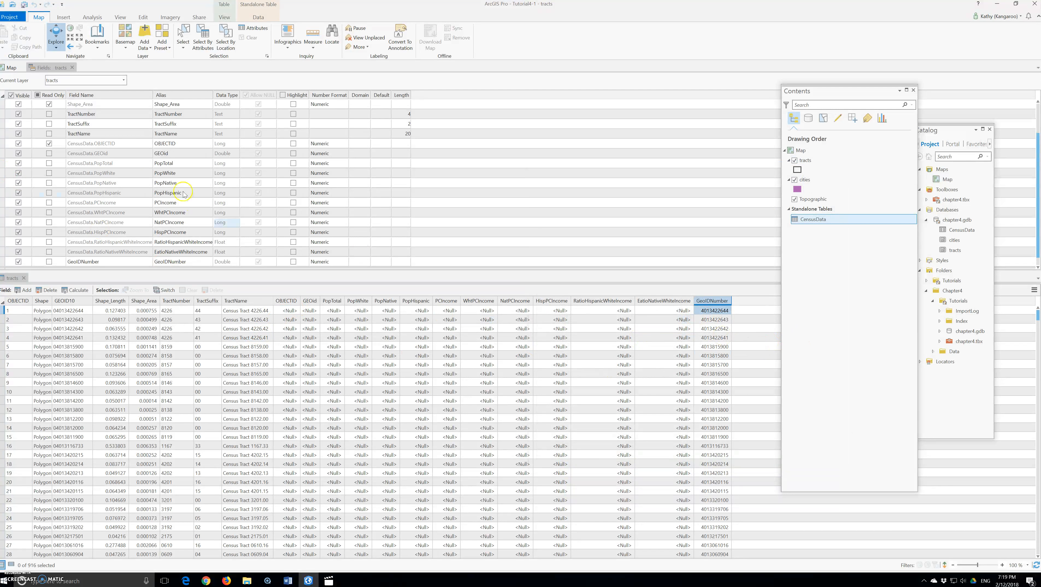
right_click(805, 219)
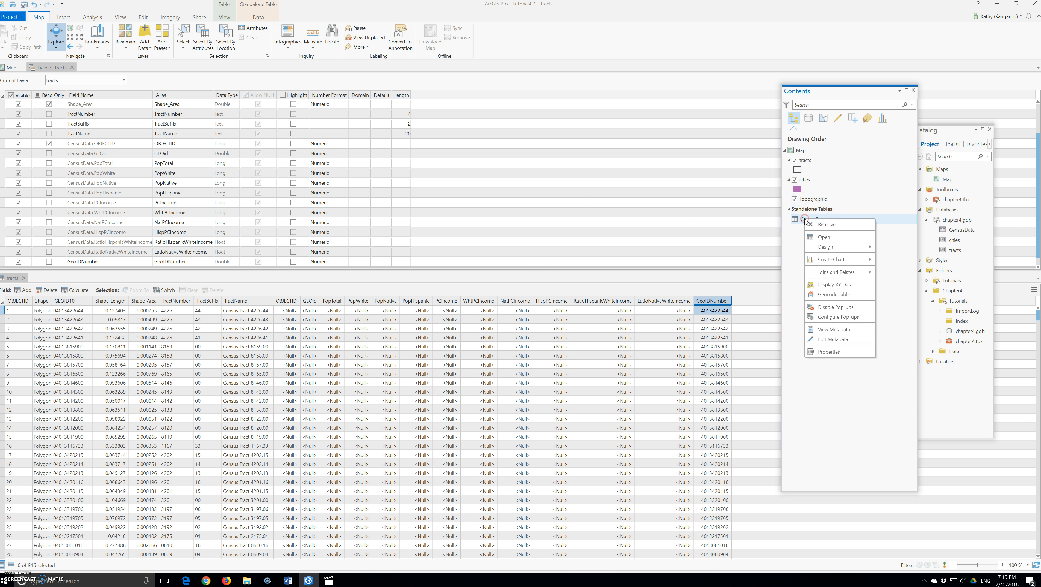
click(821, 237)
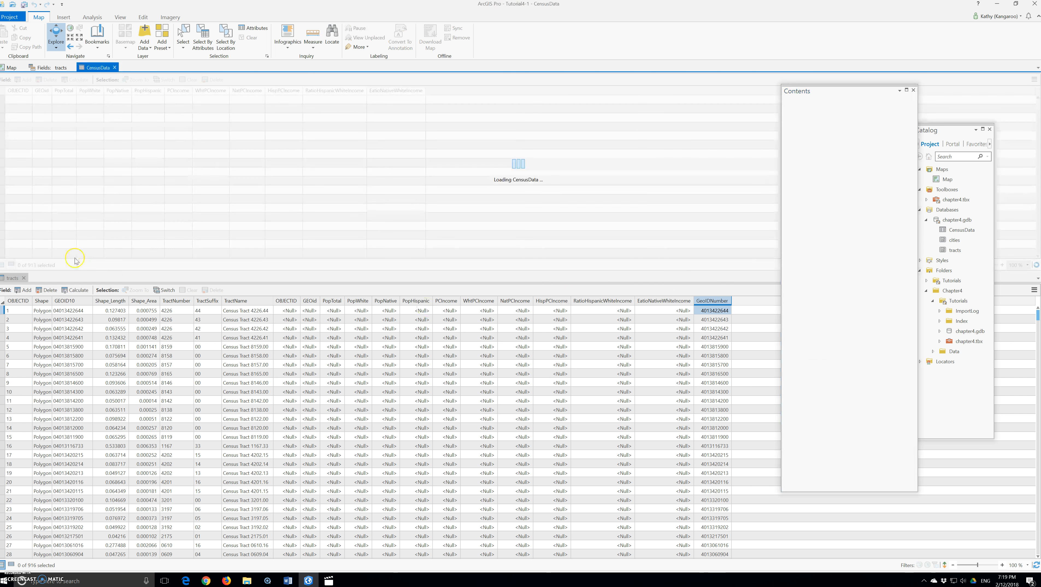
click(45, 97)
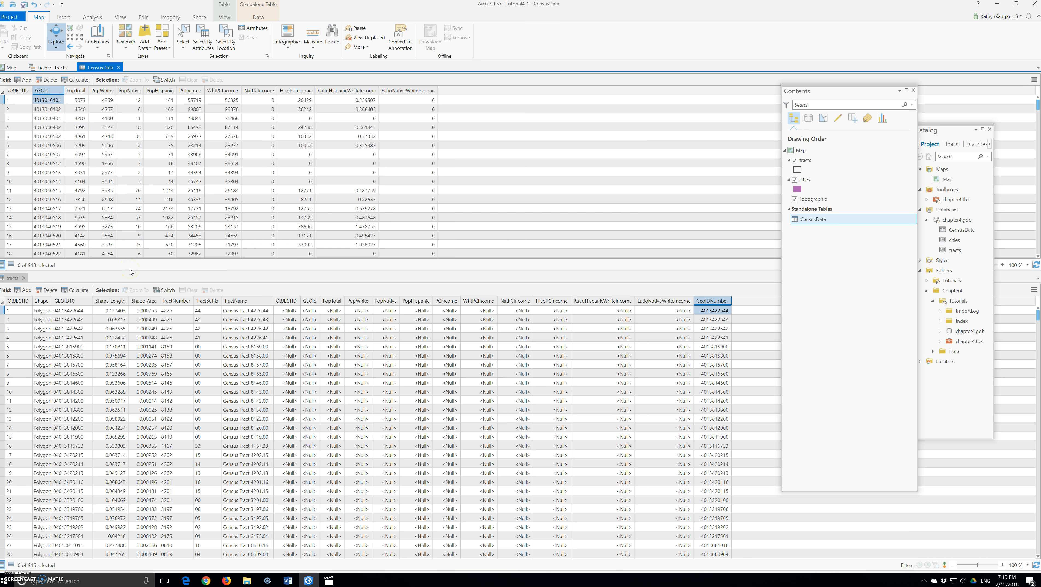
click(52, 314)
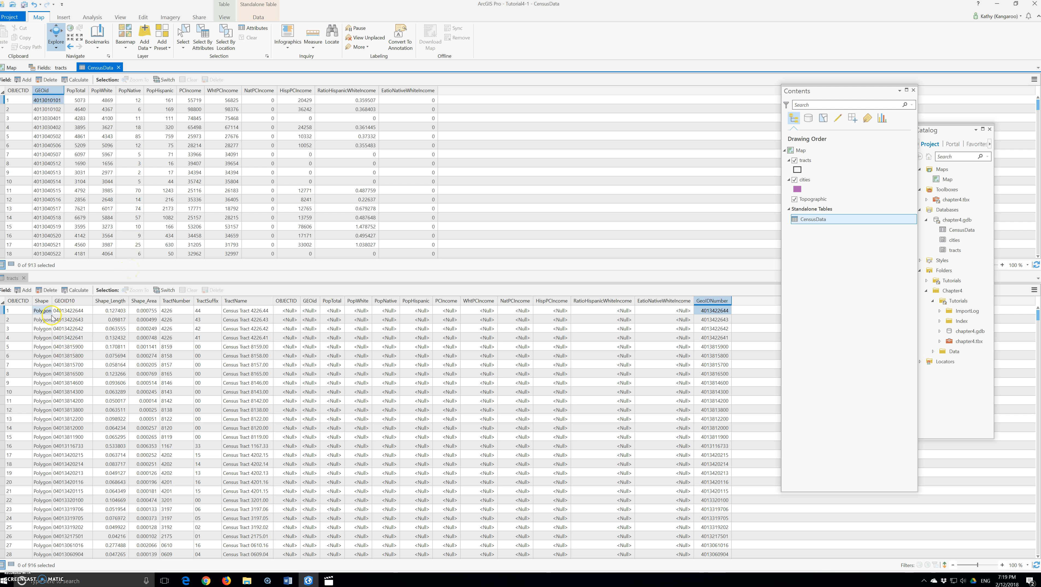
Remove all joins from the tracts layer and confirm the removal
right_click(803, 161)
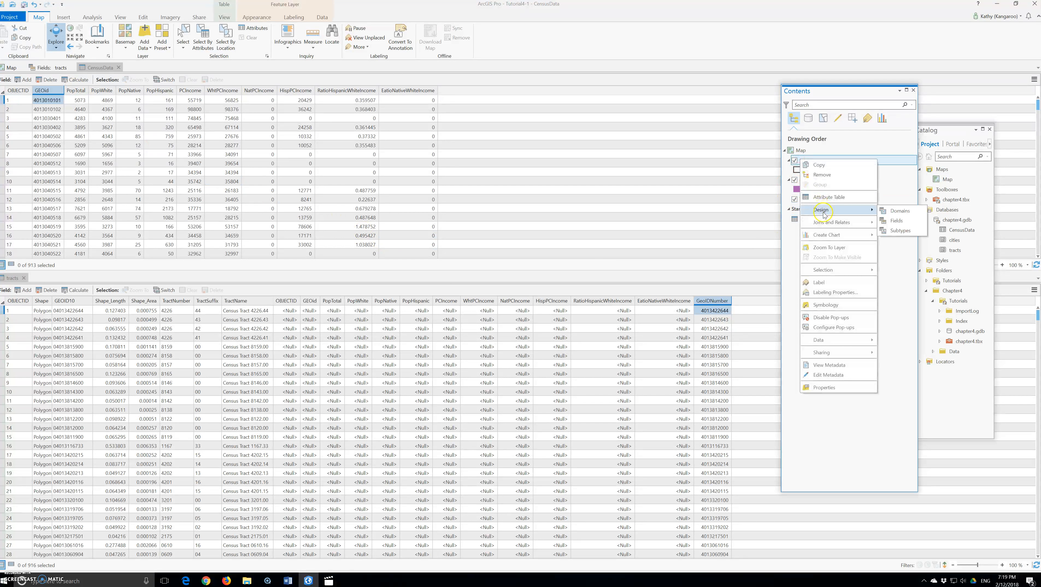
mouse_move(829, 226)
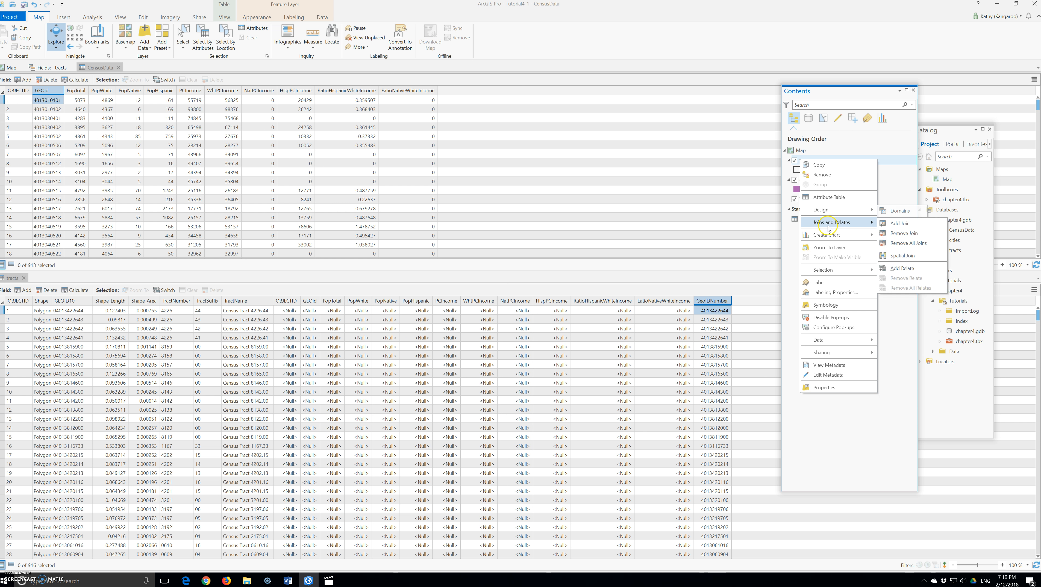
click(909, 243)
click(533, 306)
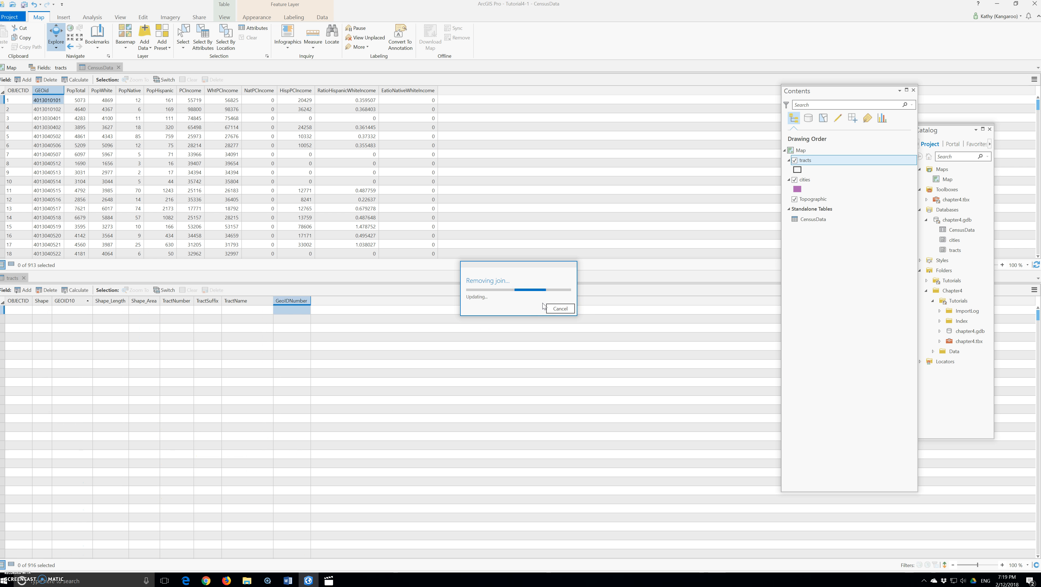
Join the CensusData table to the tracts layer, matching GeoIDNumber to GEOid and keeping all target features
right_click(803, 160)
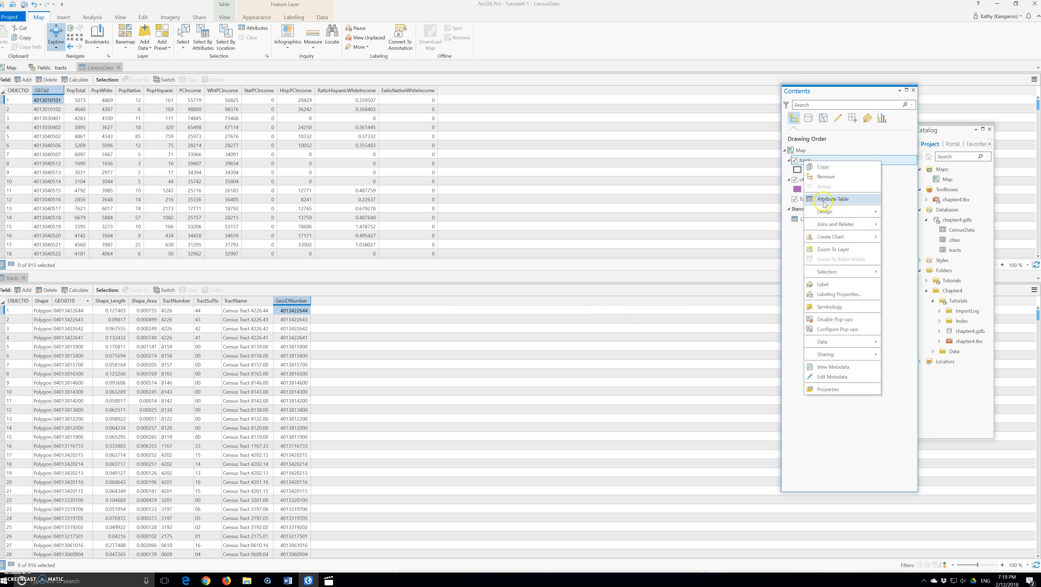
mouse_move(827, 227)
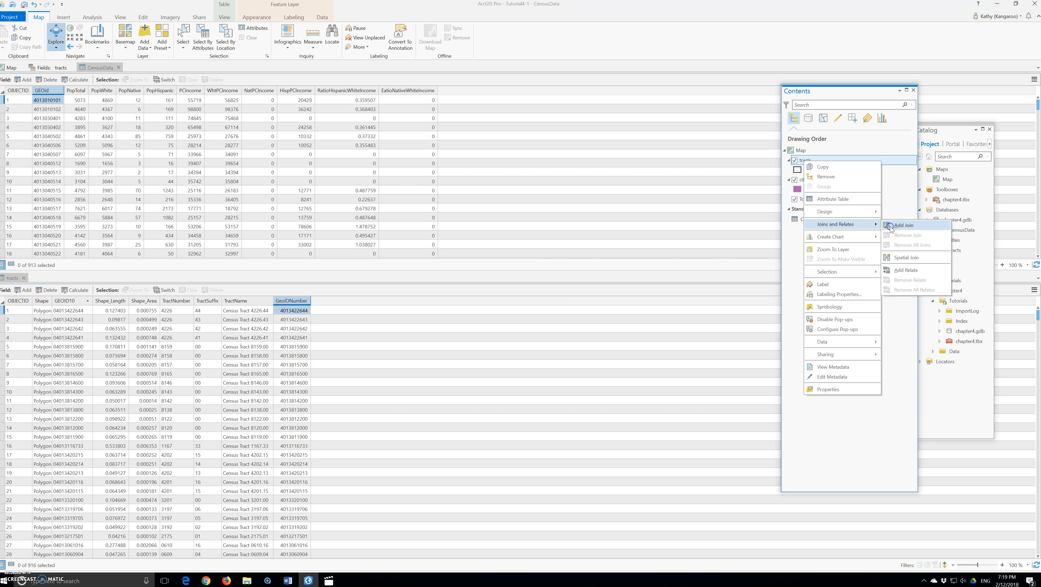
click(904, 226)
click(833, 228)
click(554, 249)
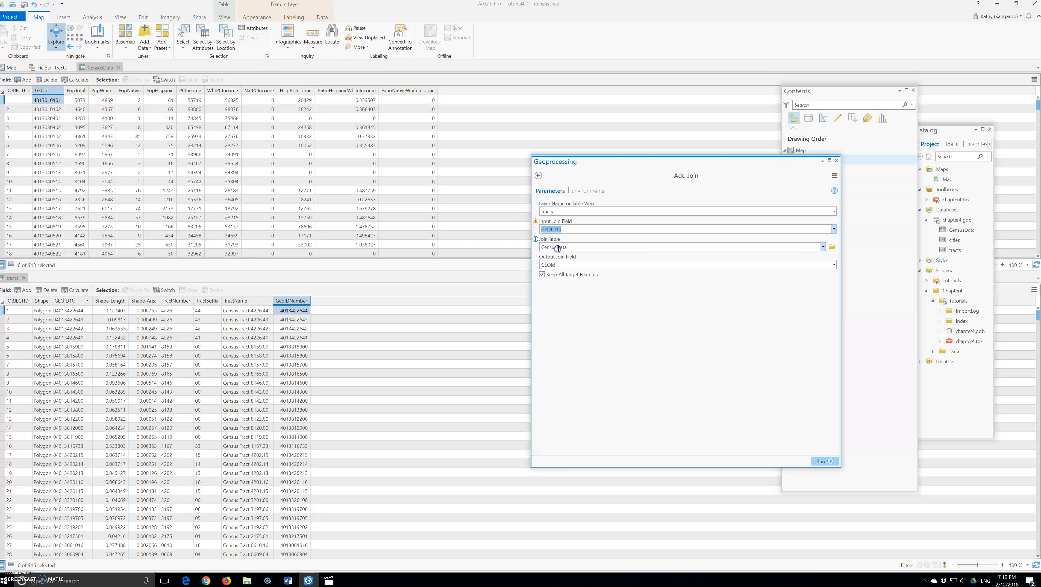
click(833, 228)
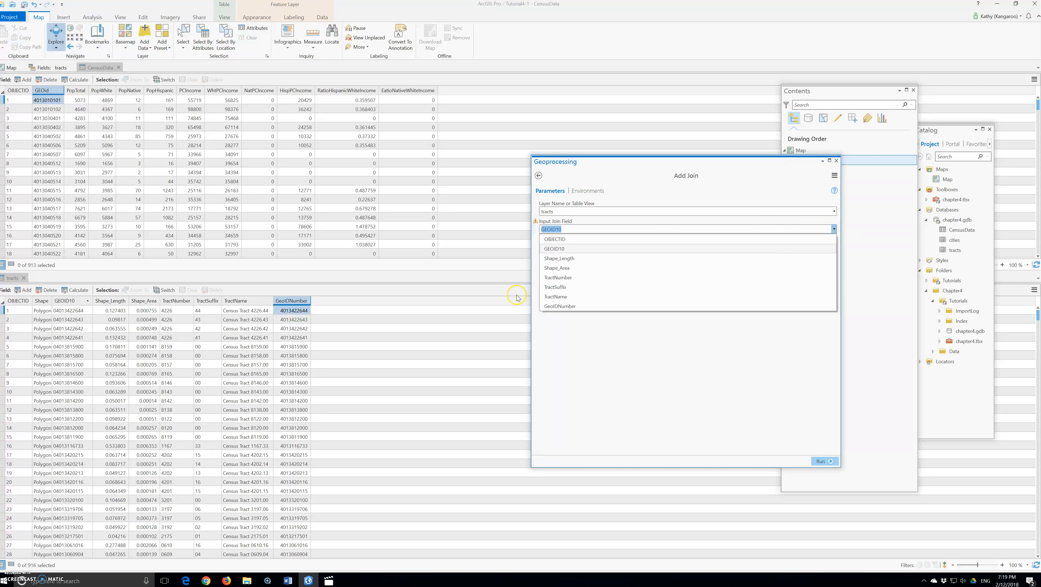
click(558, 279)
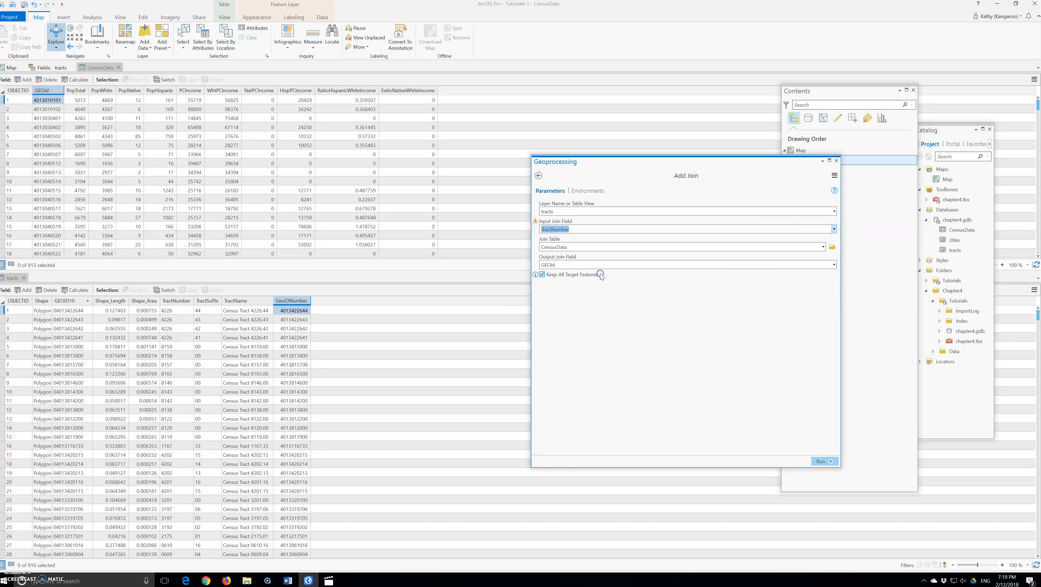
click(834, 229)
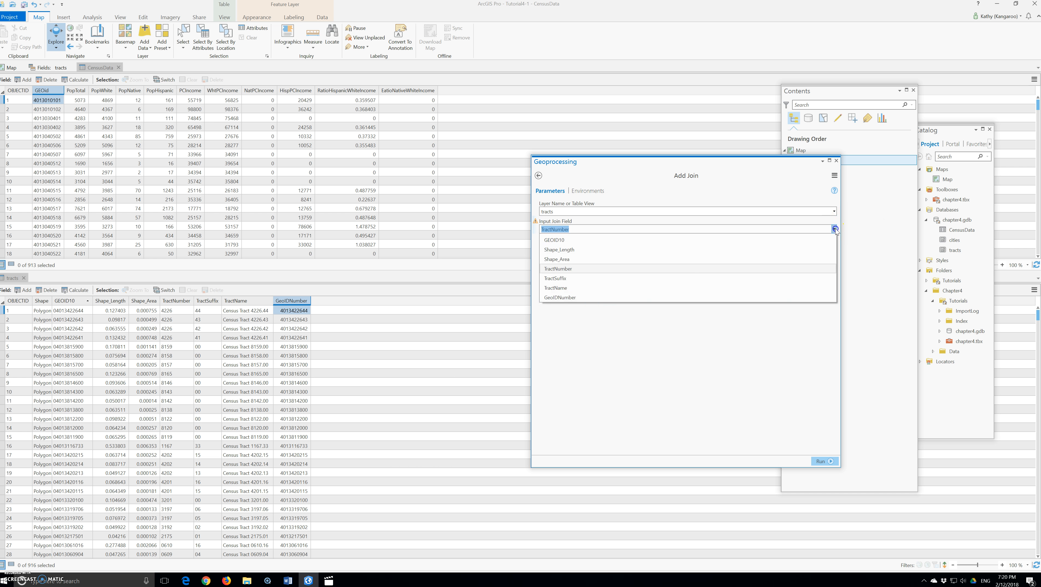
click(594, 311)
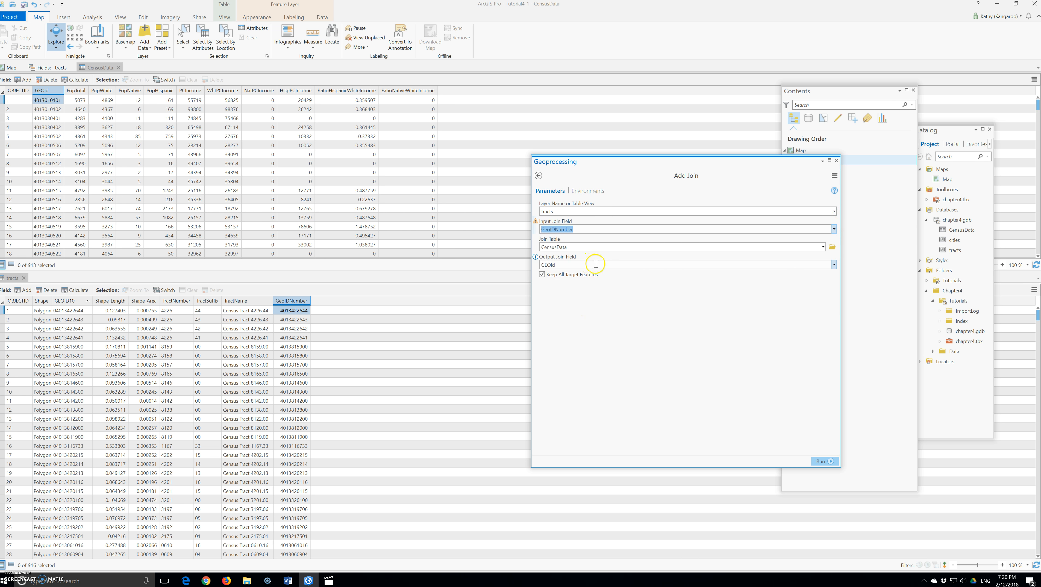
click(821, 461)
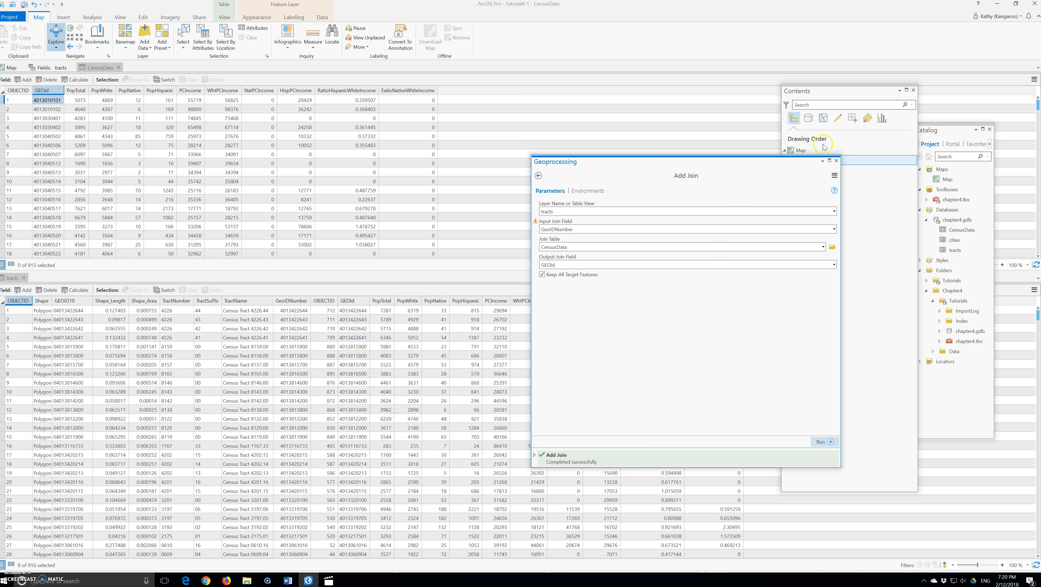
Close the Add Join tool, the Catalog pane and the open table and fields views, and reposition the Contents pane beside the map
click(837, 160)
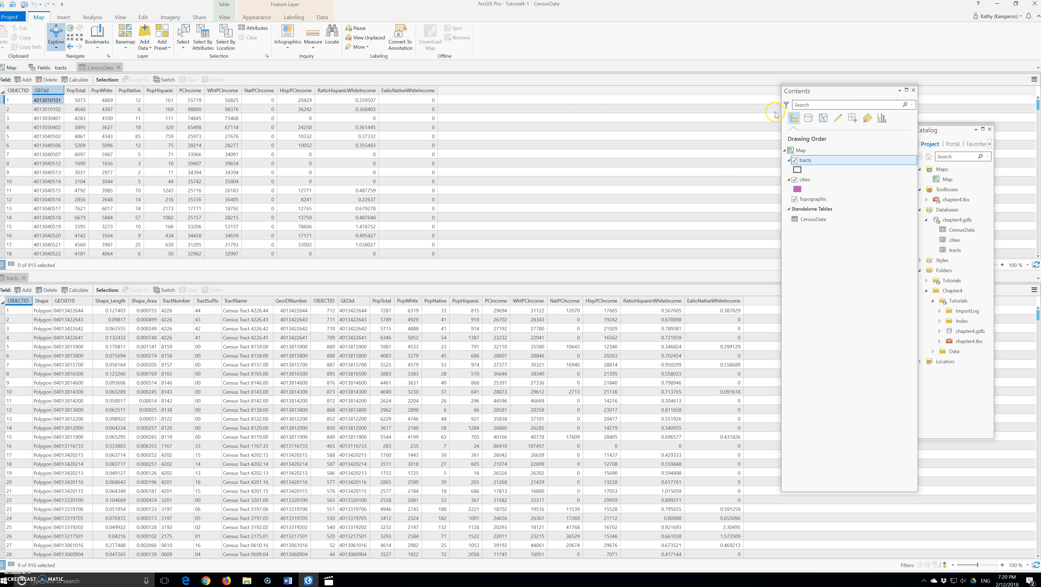
drag(899, 93, 149, 144)
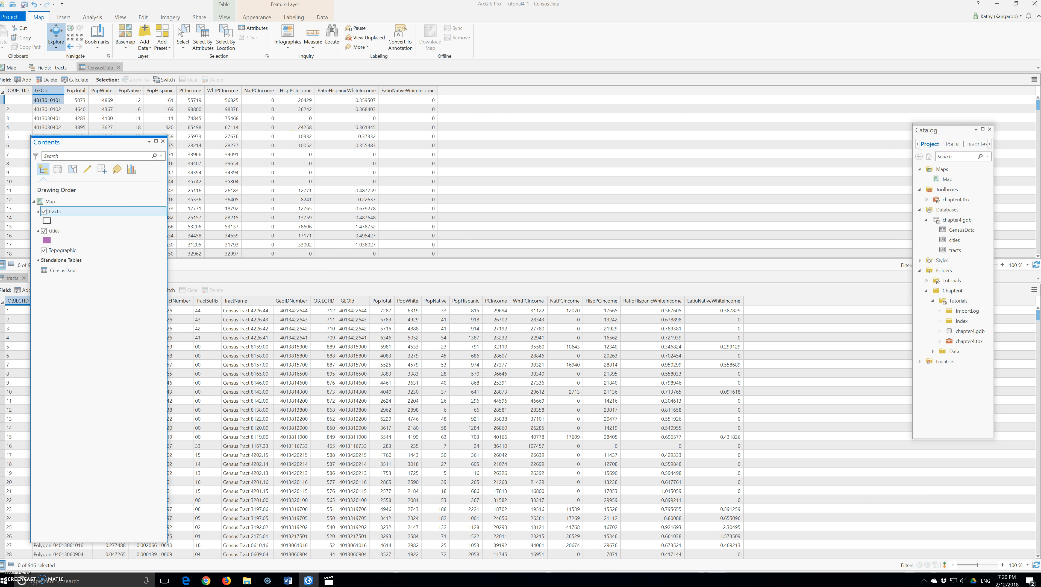
click(989, 129)
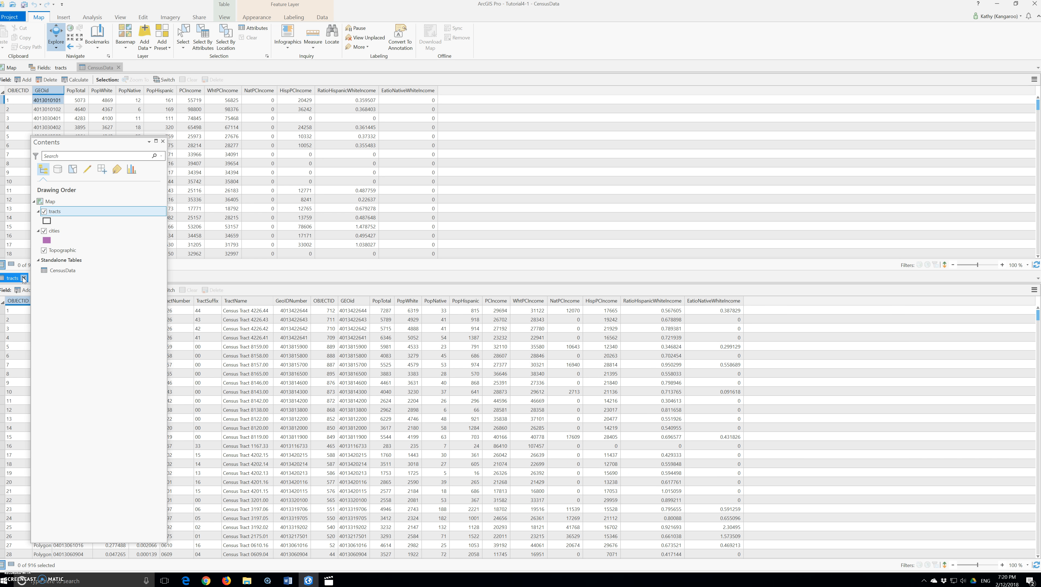
click(24, 278)
click(118, 67)
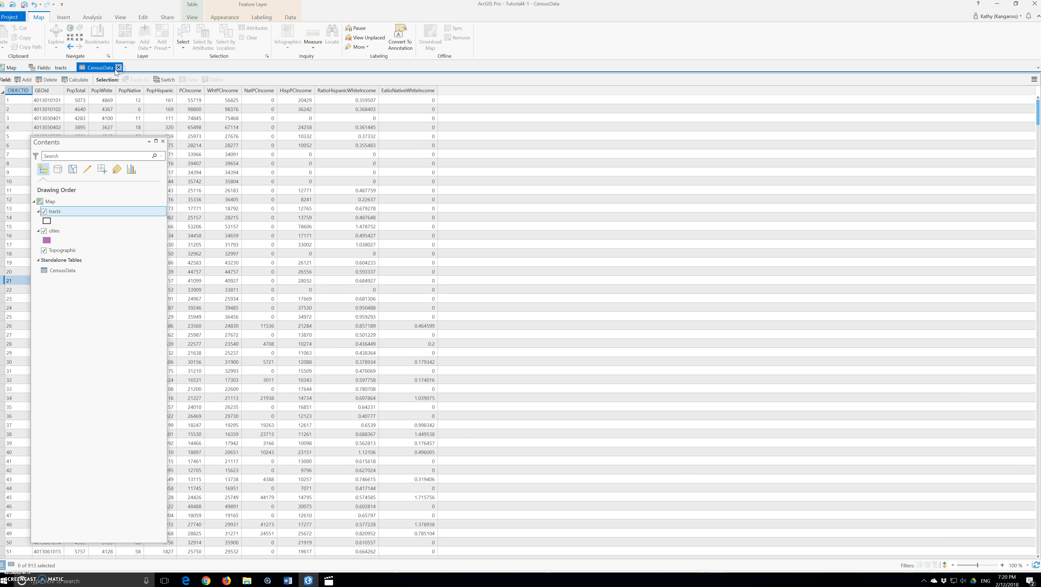
click(74, 68)
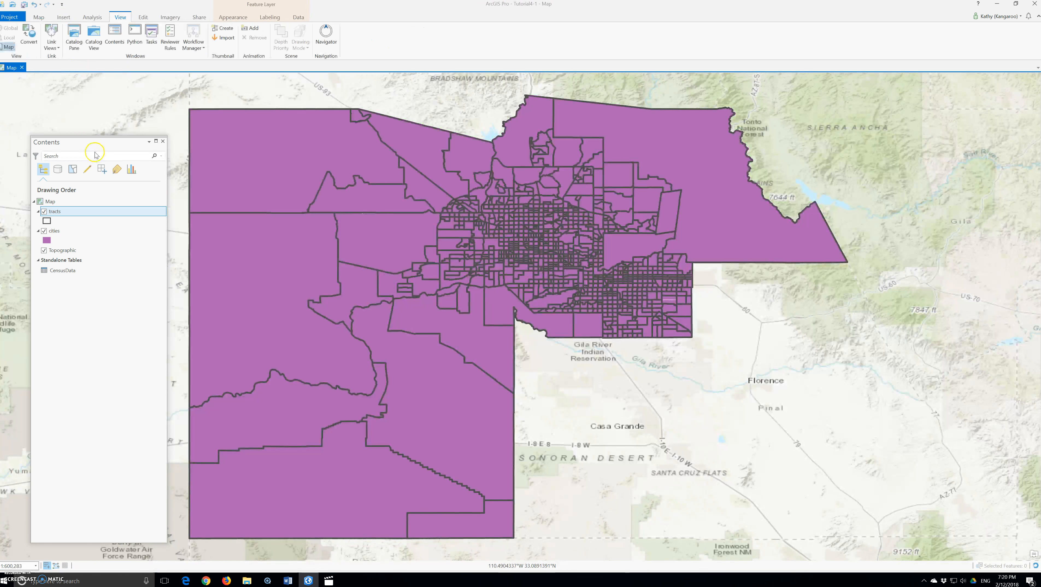
drag(94, 140, 92, 79)
Export the joined tracts layer to a new feature class named tracts_joined and close the Copy Features tool
right_click(64, 152)
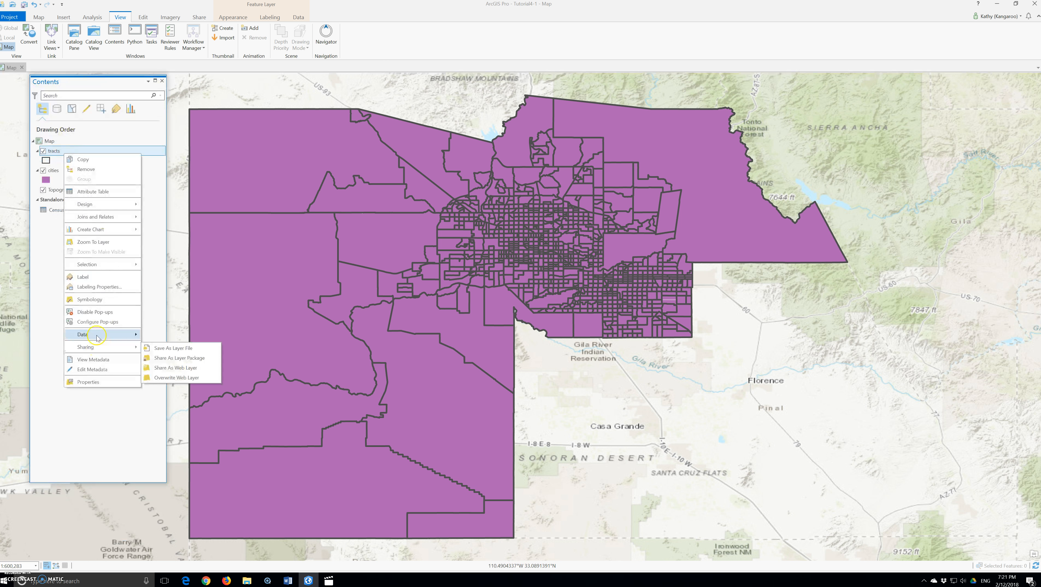
mouse_move(100, 334)
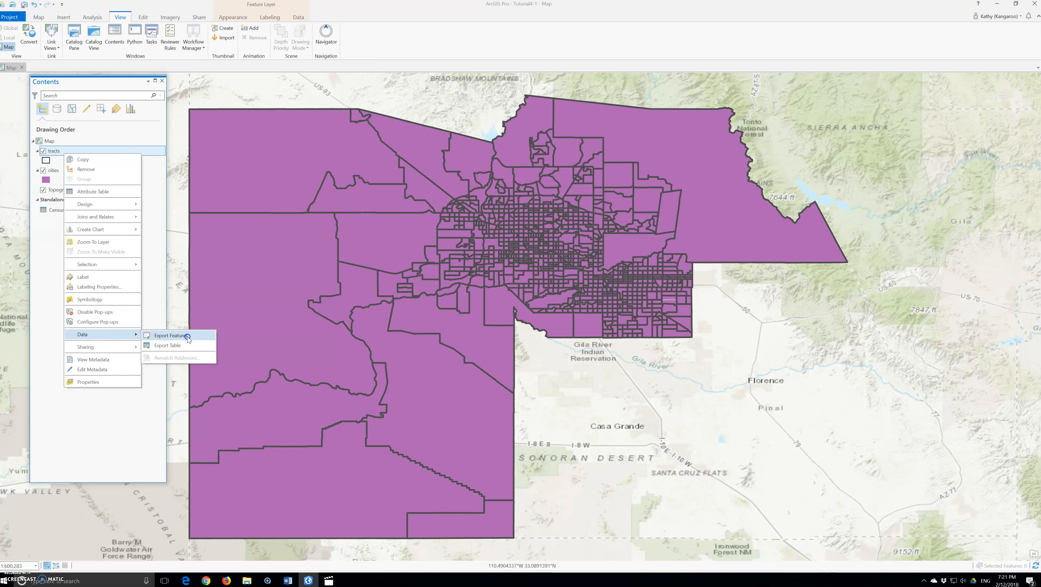
click(170, 335)
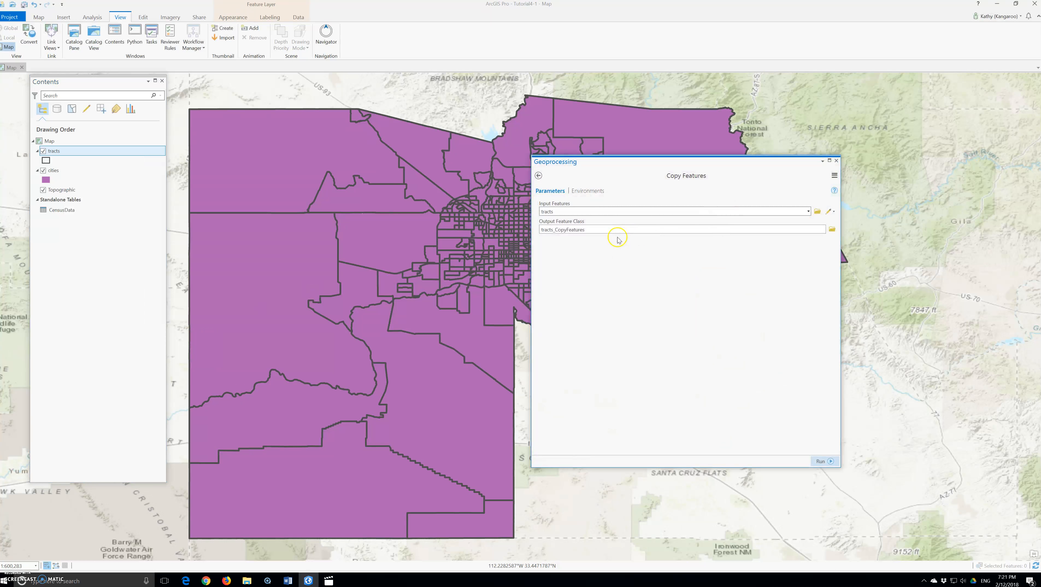
click(602, 230)
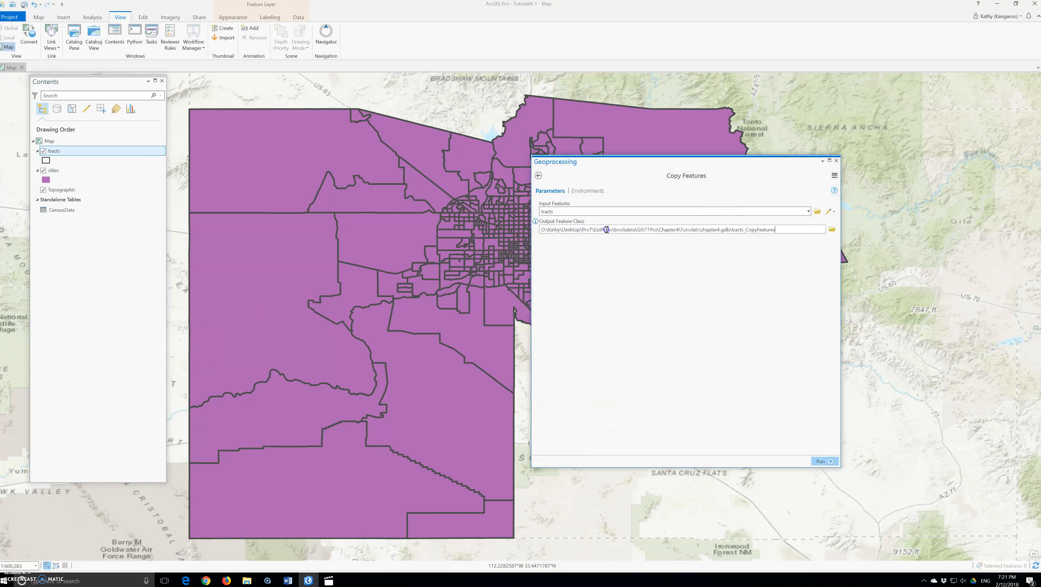
drag(775, 229, 745, 230)
text(_joined)
click(720, 270)
click(826, 461)
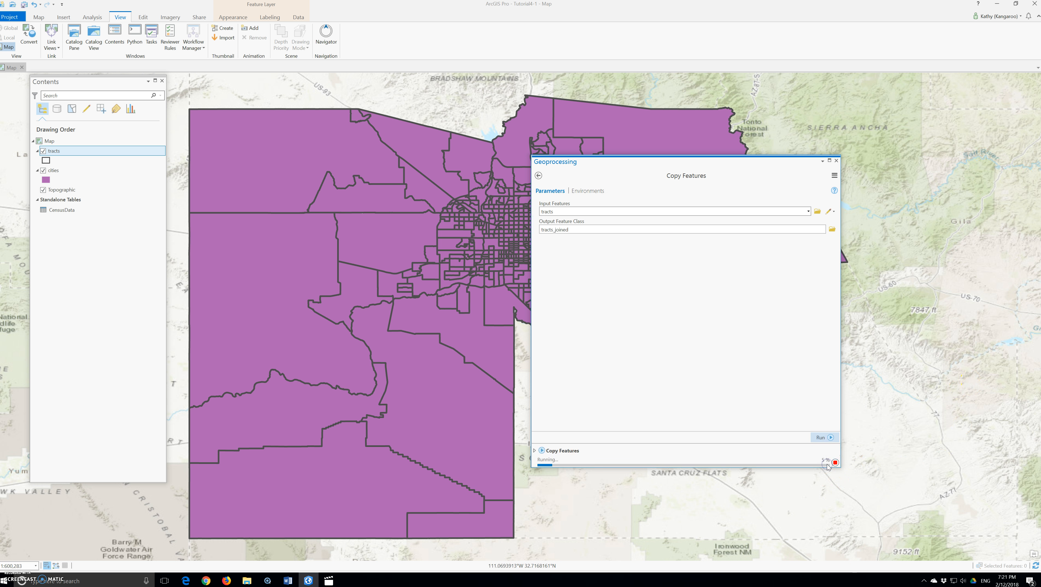
mouse_move(828, 463)
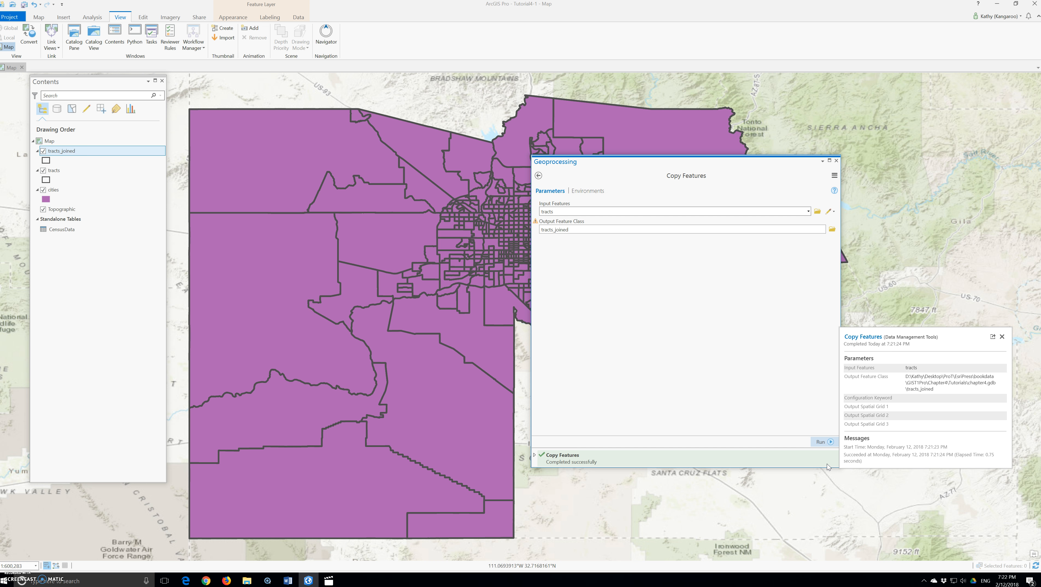
click(836, 160)
Hide the original tracts layer and place the cities layer above tracts_joined in the drawing order
click(43, 170)
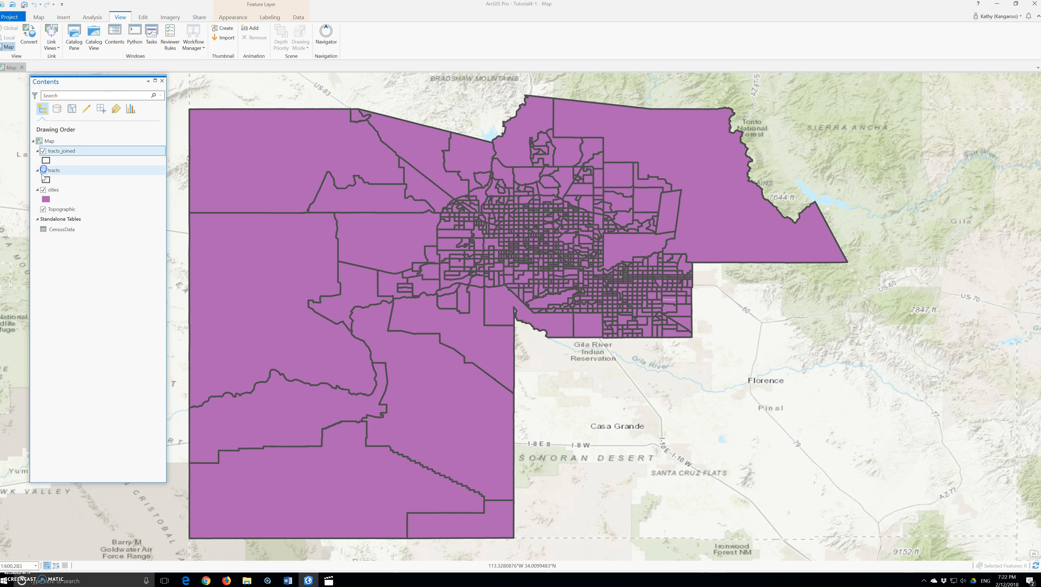
click(44, 190)
click(43, 189)
mouse_move(44, 191)
mouse_down()
mouse_move(54, 190)
mouse_move(59, 149)
mouse_move(62, 192)
mouse_up()
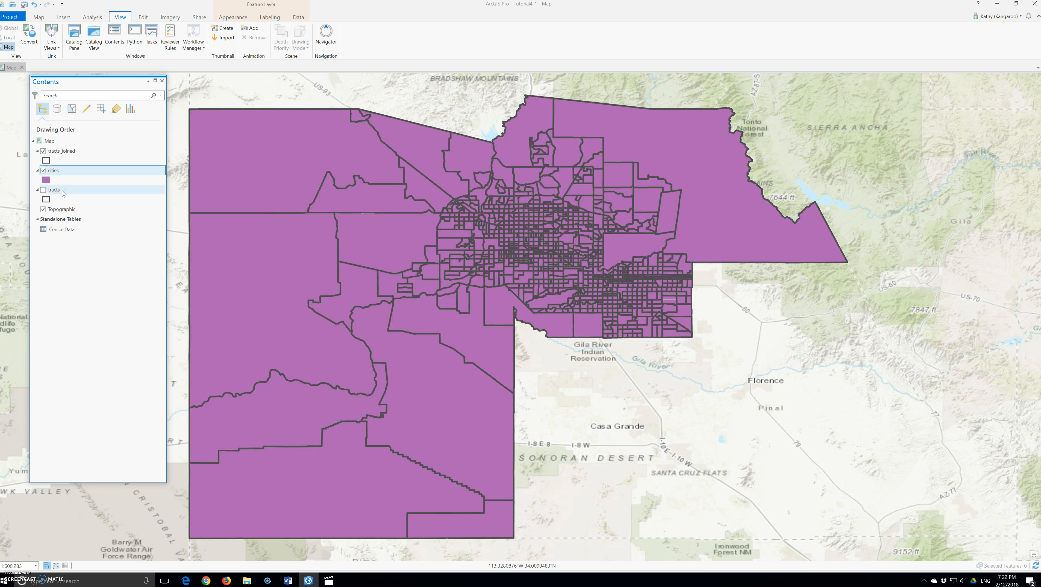
drag(56, 171, 59, 147)
Format the cities symbol with no fill, a dark gray outline and a 3 pt outline width, declining any uncommitted formatting on leaving
click(47, 160)
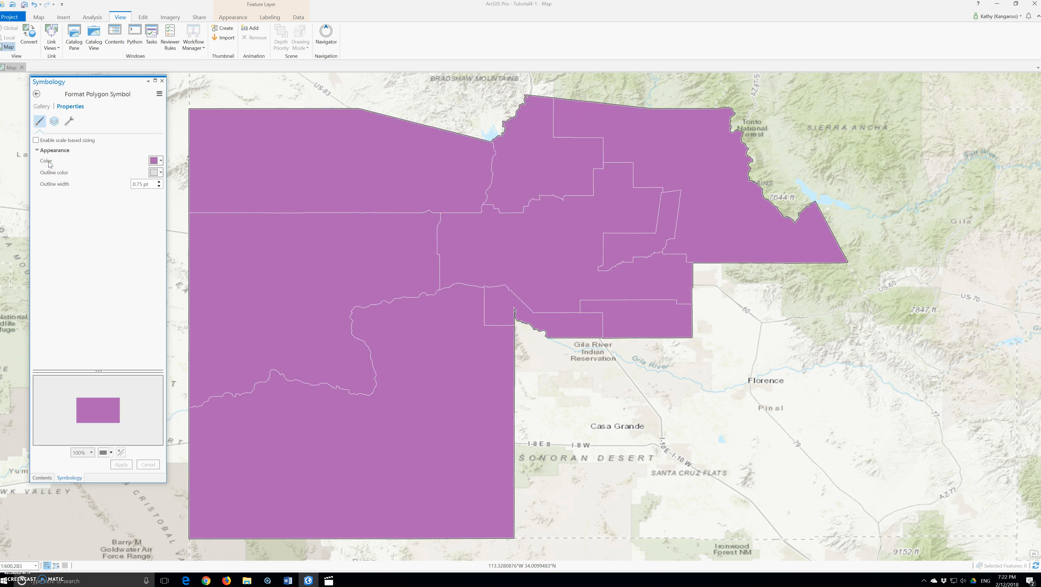
scroll(68, 404, up, 3)
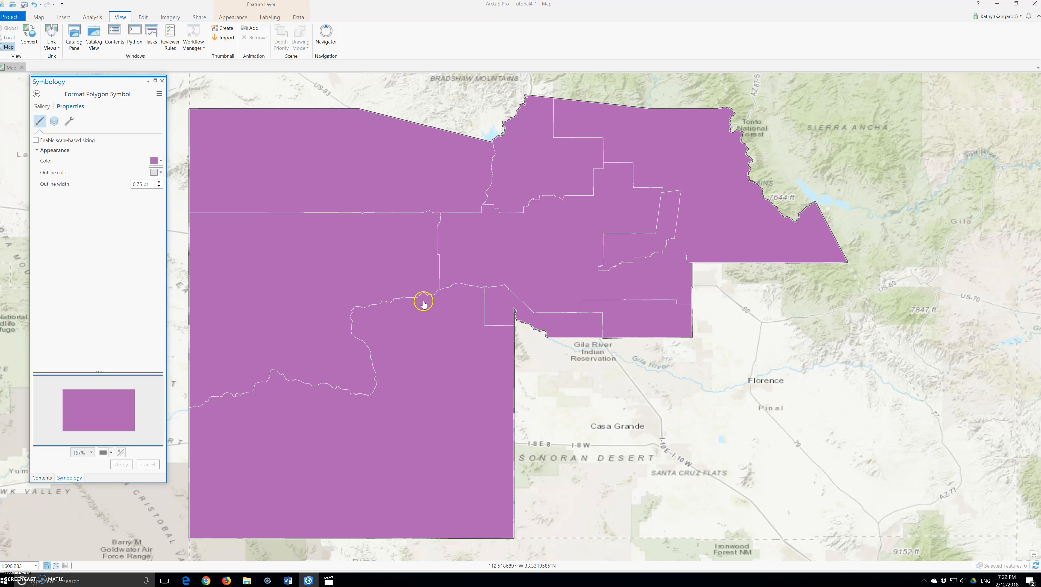
scroll(70, 400, up, 3)
click(160, 160)
click(163, 172)
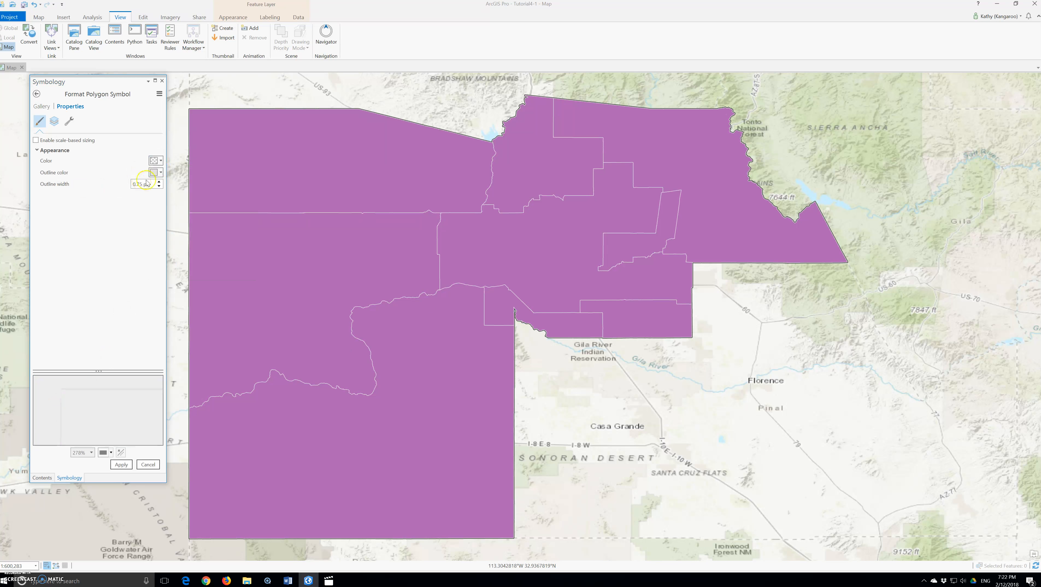
click(161, 173)
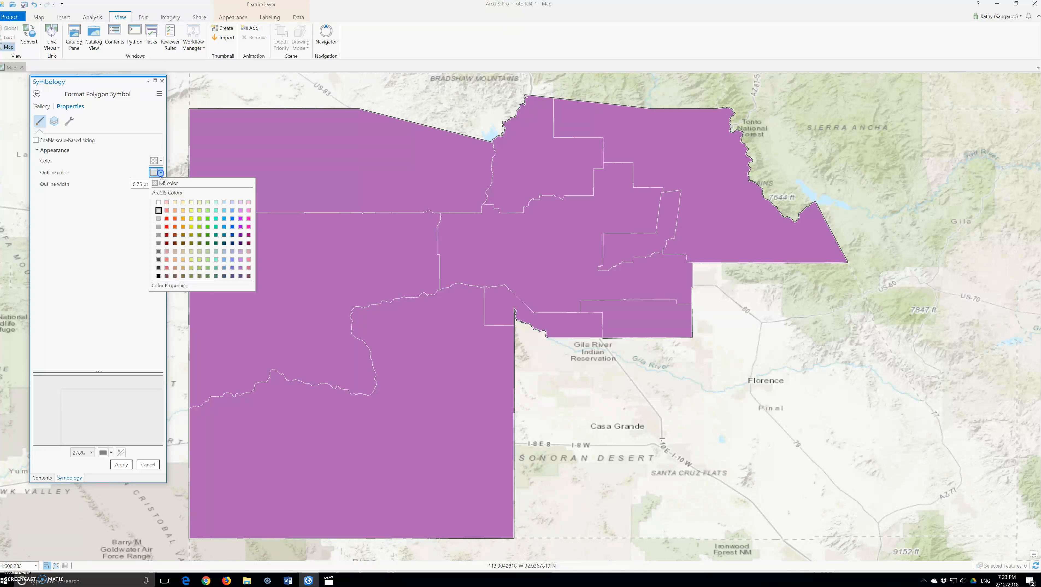
click(161, 264)
double_click(140, 184)
text(3)
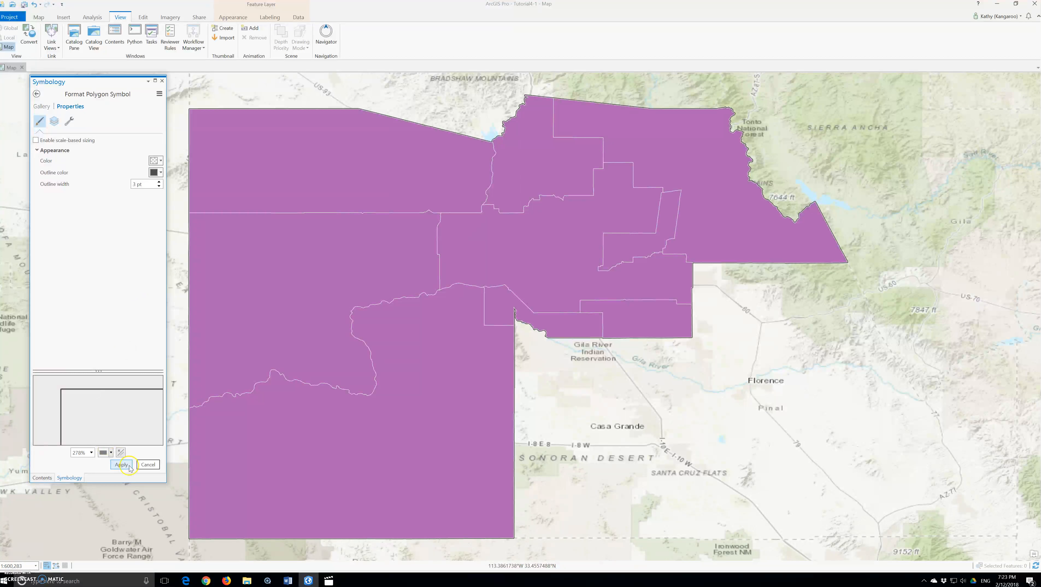
click(121, 464)
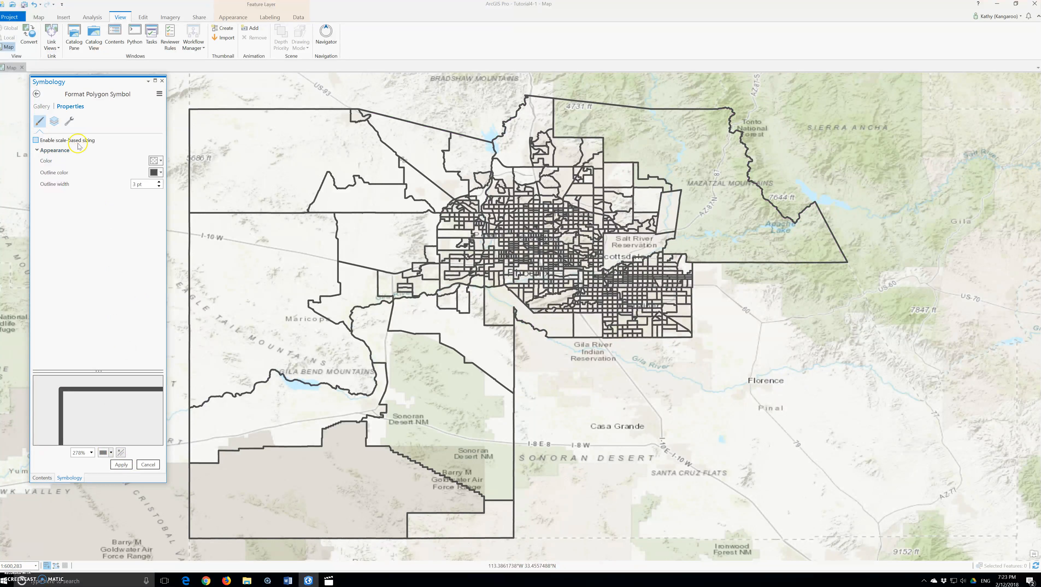
click(36, 94)
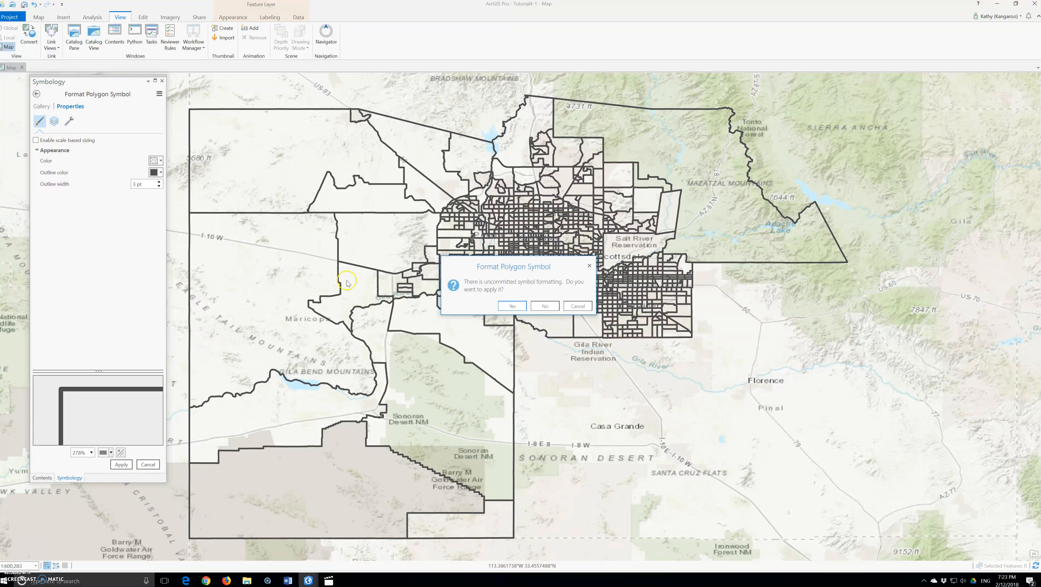
click(539, 311)
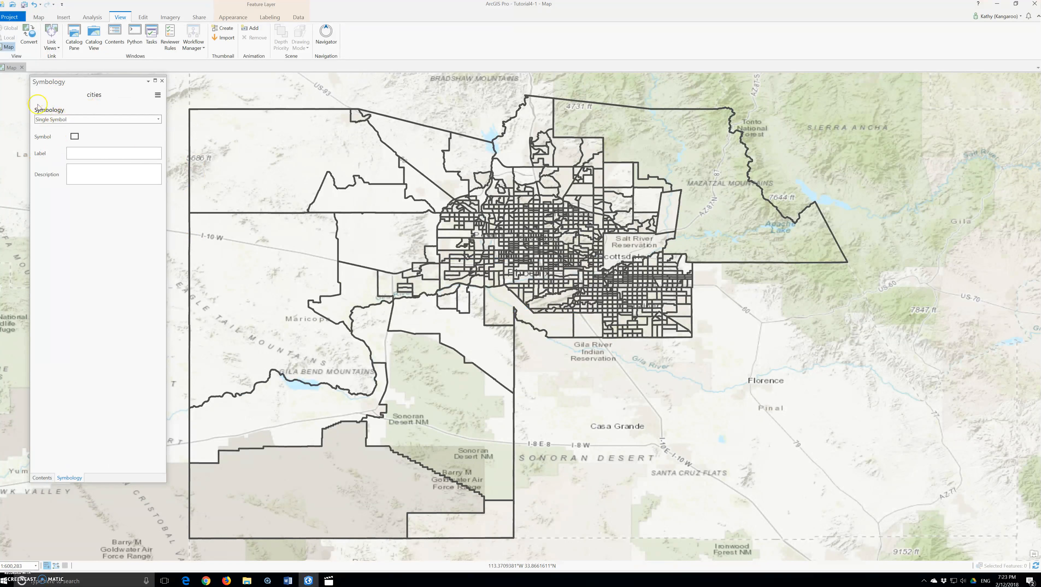
click(162, 81)
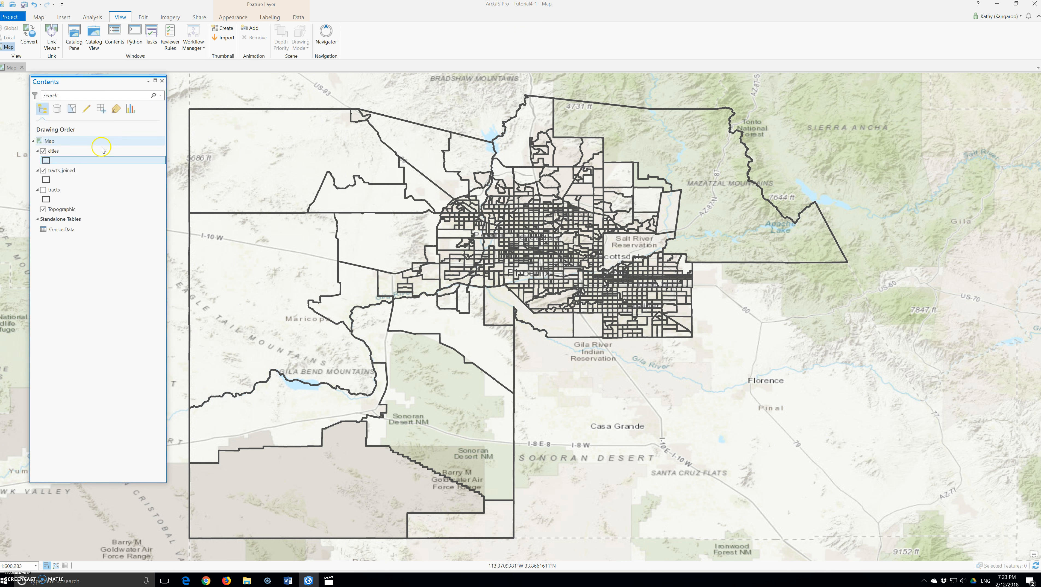
Turn on labels for the cities layer and keep the layer visible
right_click(55, 151)
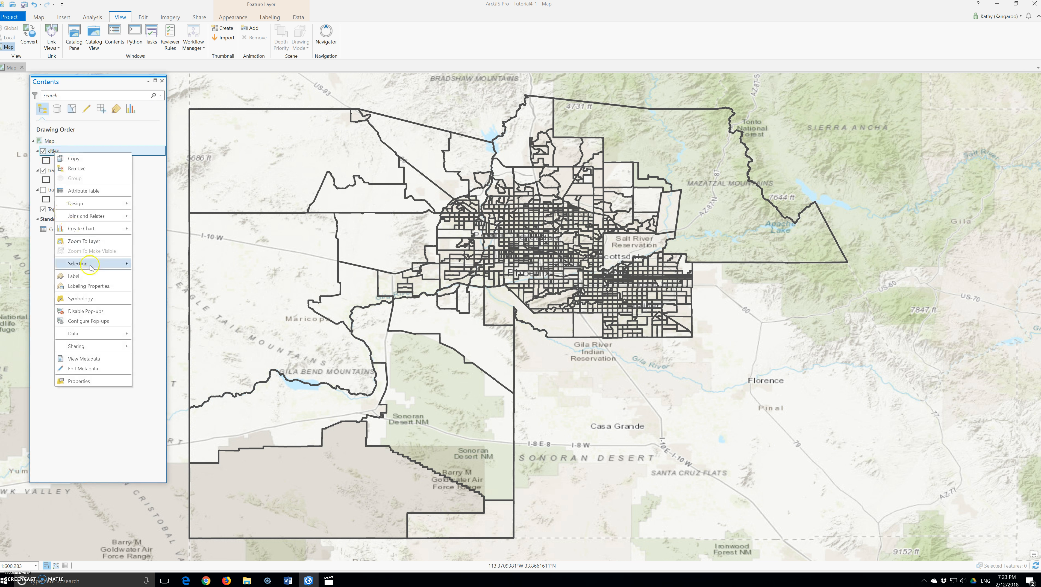
click(85, 278)
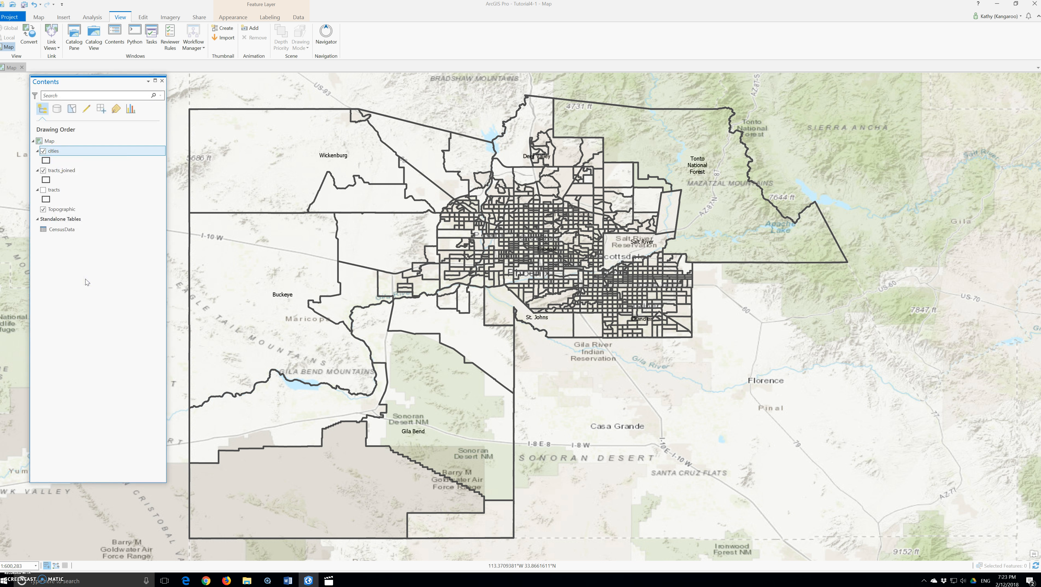
click(82, 290)
click(57, 153)
right_click(56, 152)
click(43, 151)
click(43, 151)
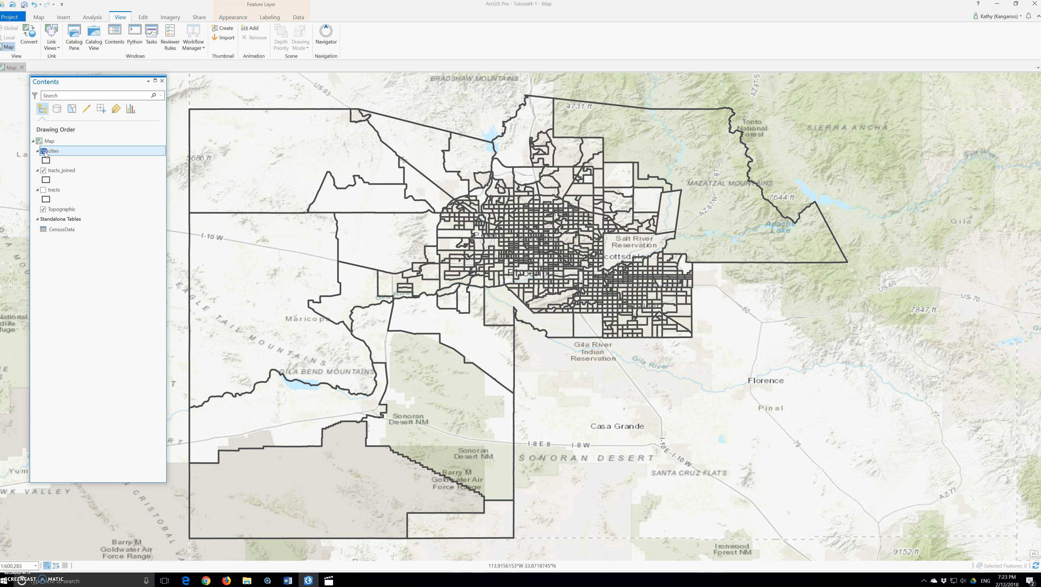
Set the city labels' font size to 15 and their font style to bold
click(275, 17)
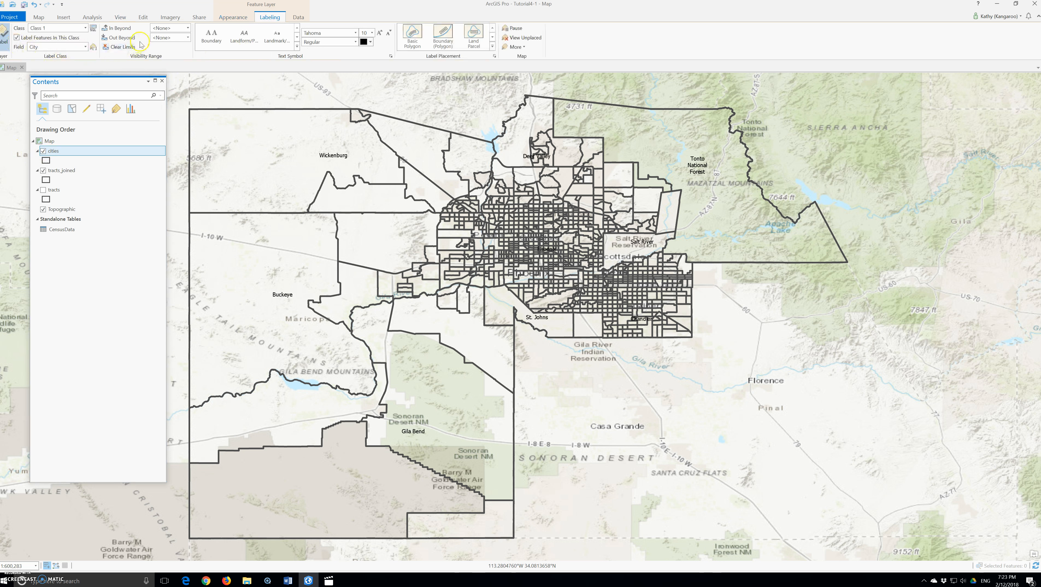
click(86, 30)
click(86, 31)
click(365, 33)
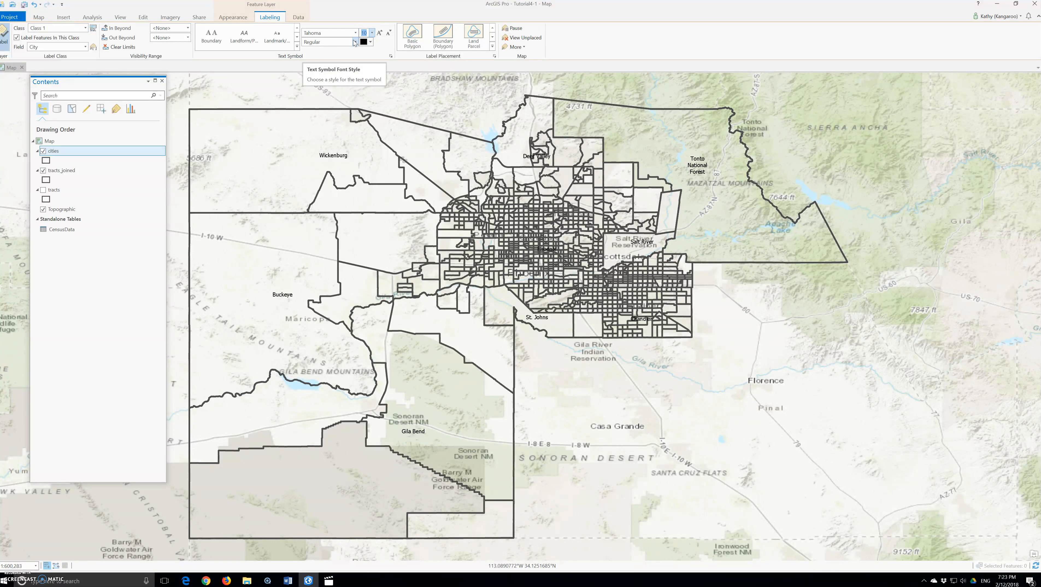
text(15)
key(Return)
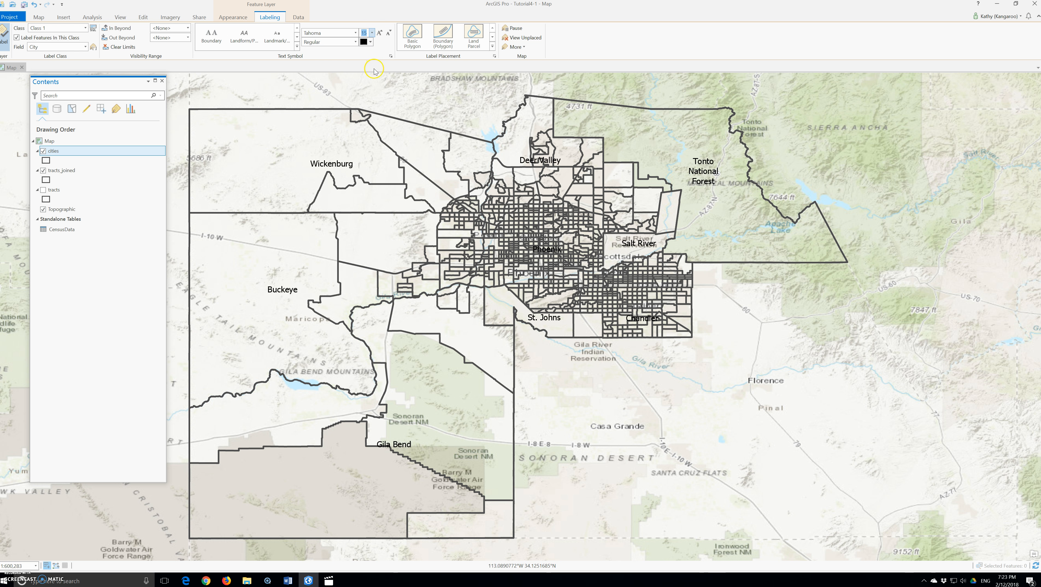
click(355, 42)
click(328, 58)
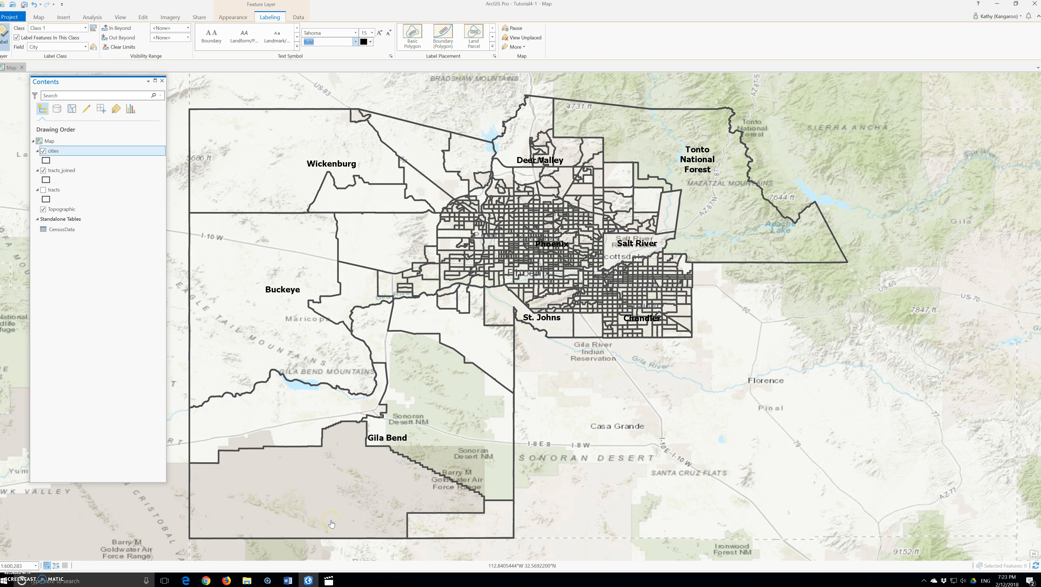
scroll(442, 295, up, 3)
scroll(443, 297, down, 3)
Symbolize the tracts_joined layer with Graduated Colors
click(58, 170)
right_click(58, 170)
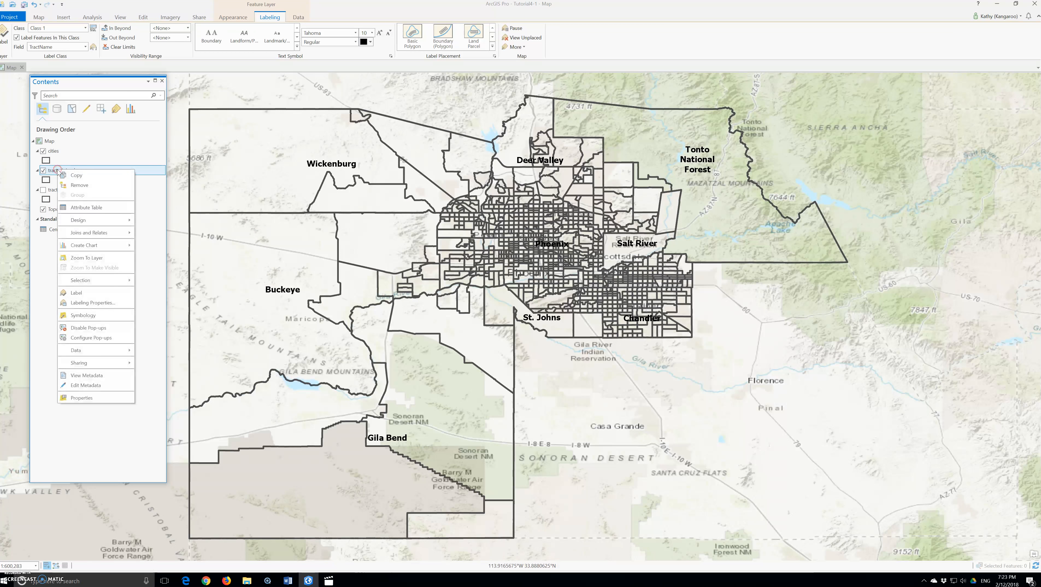
click(85, 315)
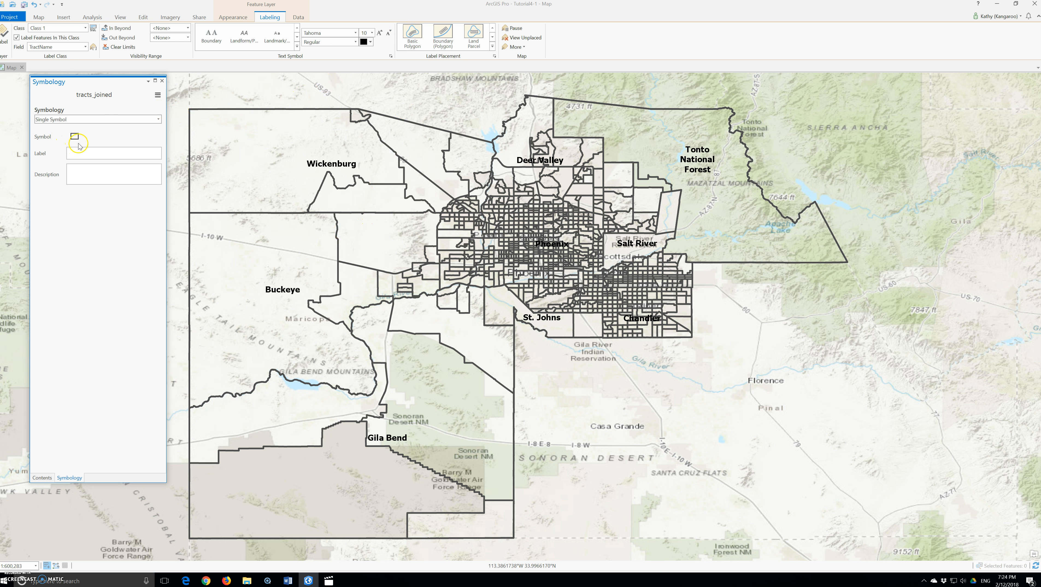
click(73, 119)
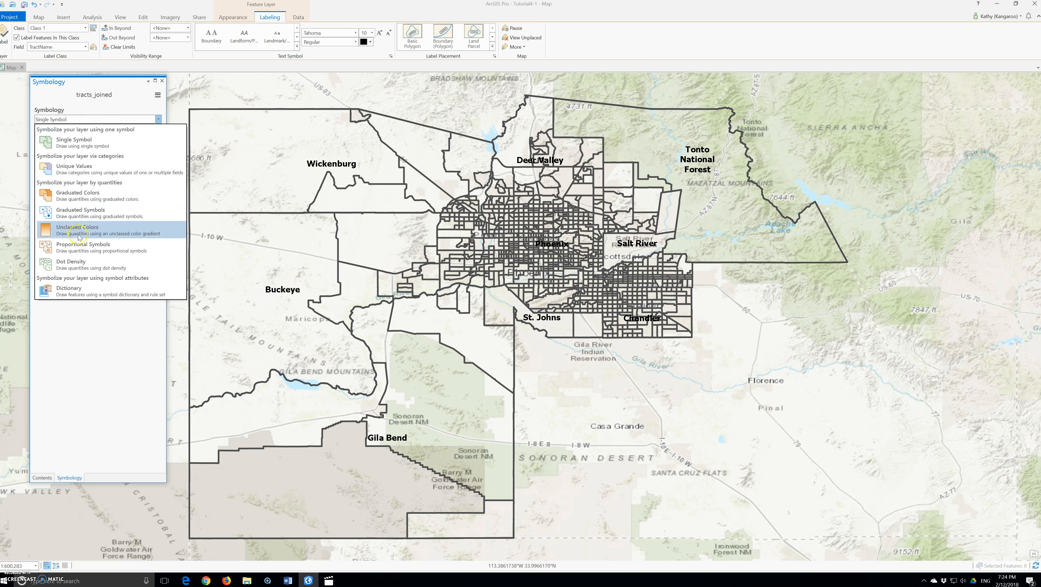
click(78, 194)
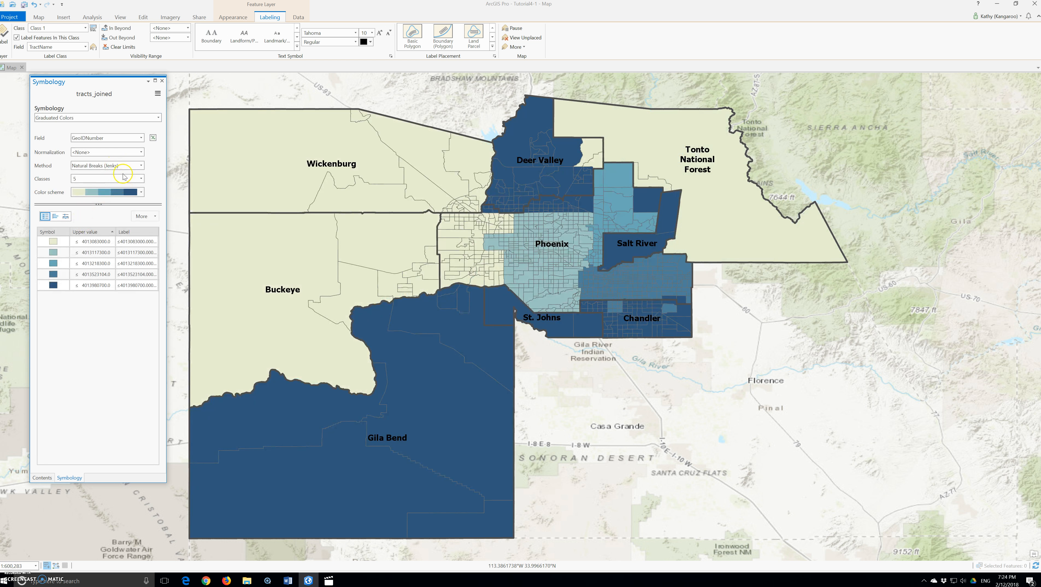
Change the classification method of the tracts_joined symbology to Standard Deviation
click(127, 165)
scroll(130, 273, down, 1)
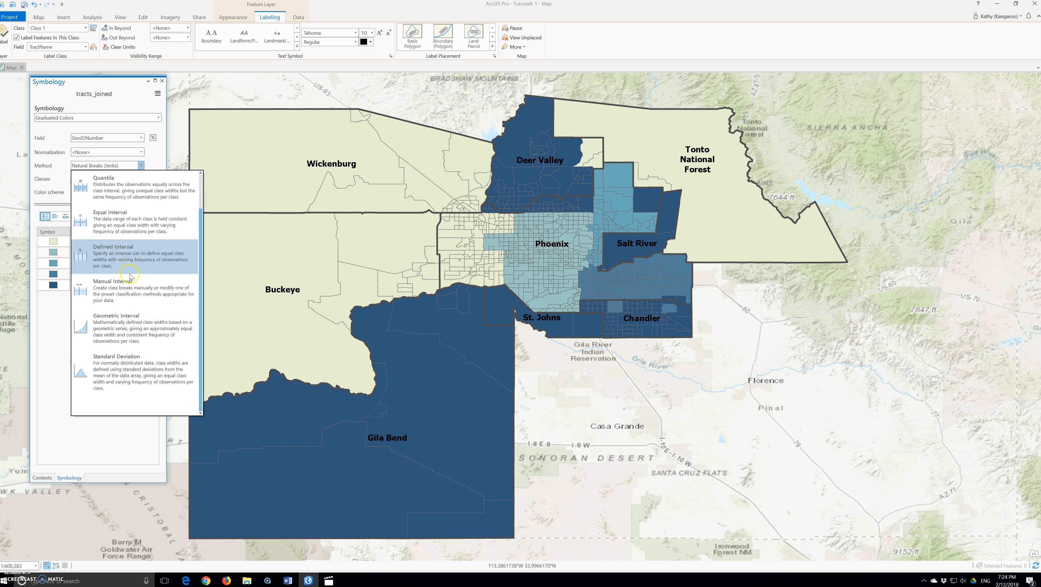
click(123, 361)
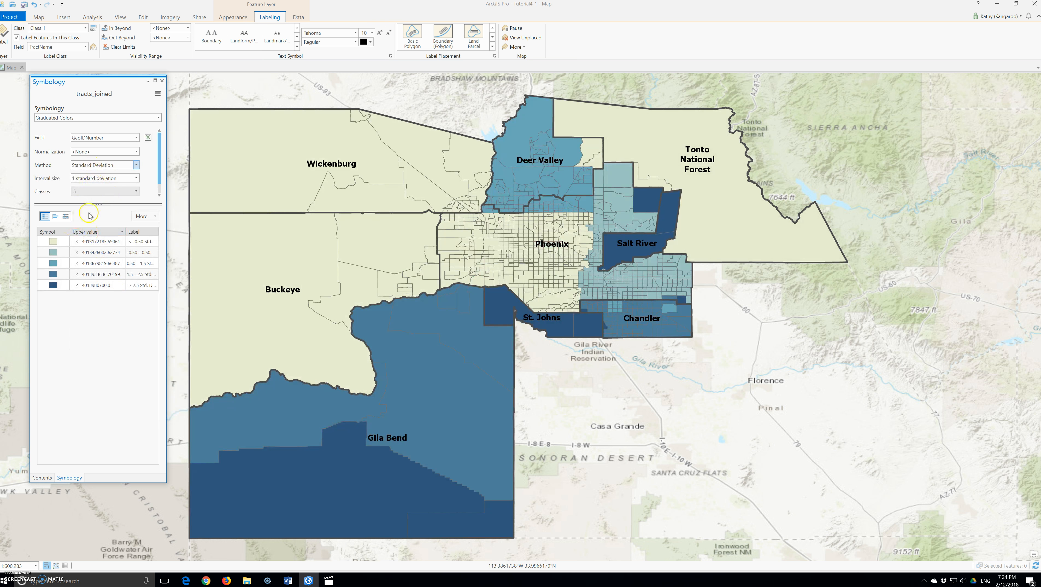
Set the tracts_joined graduated colors symbology to use the RatioHispanicWhiteIncome field
click(88, 244)
click(104, 138)
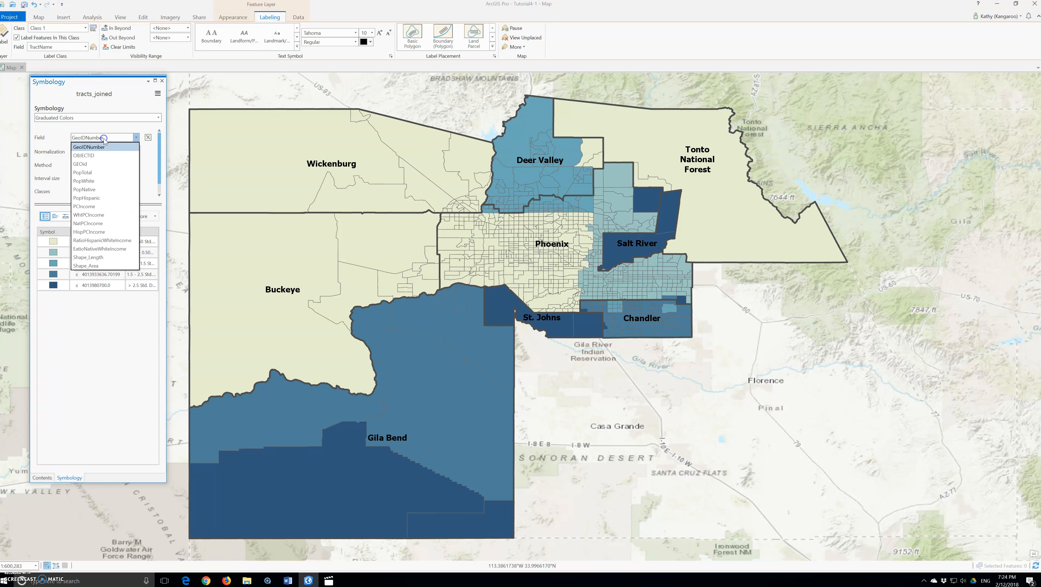
click(105, 242)
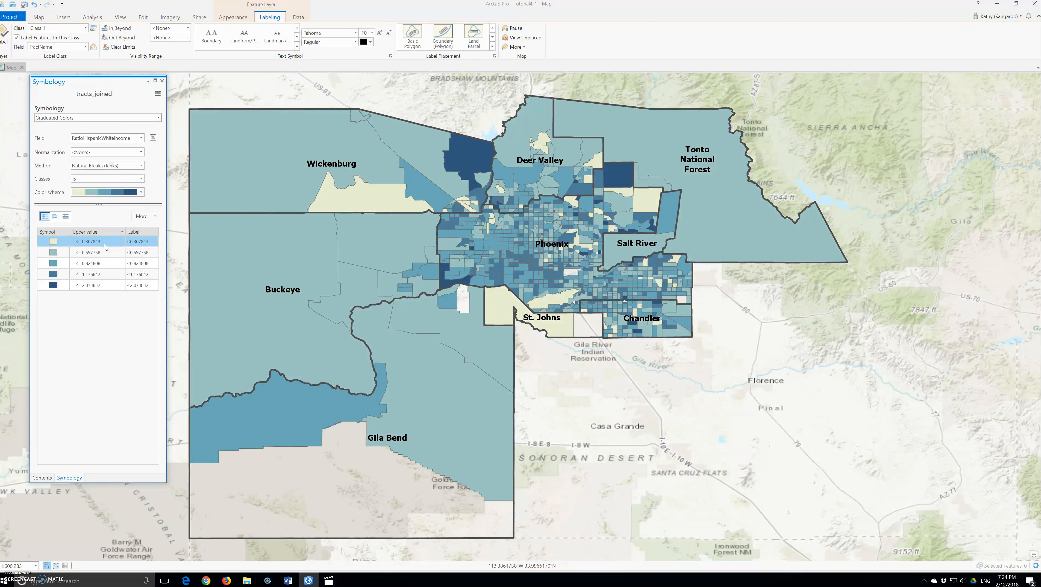
Set the classification method for the RatioHispanicWhiteIncome symbology to Standard Deviation
click(107, 166)
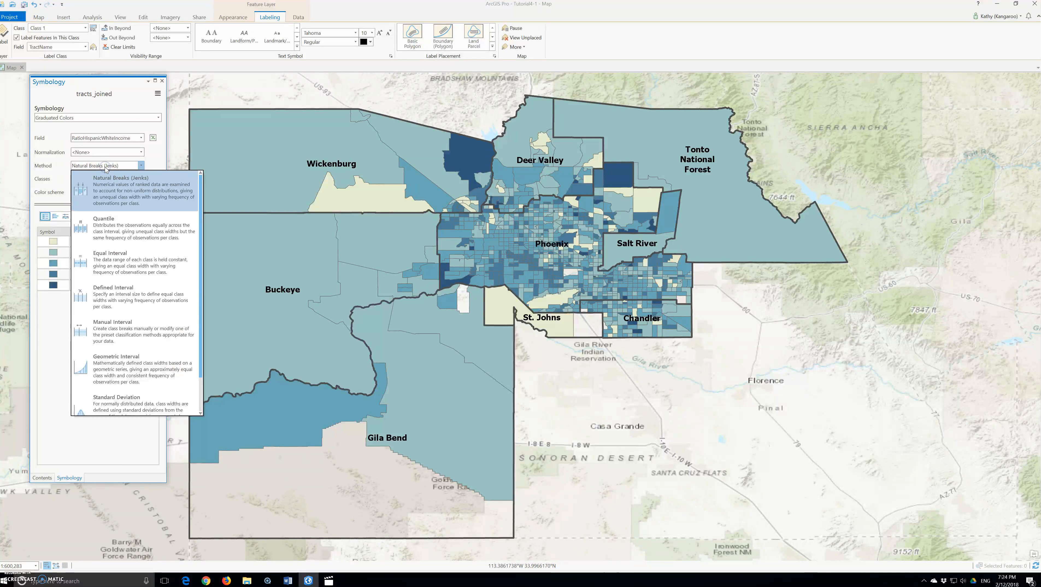
click(127, 396)
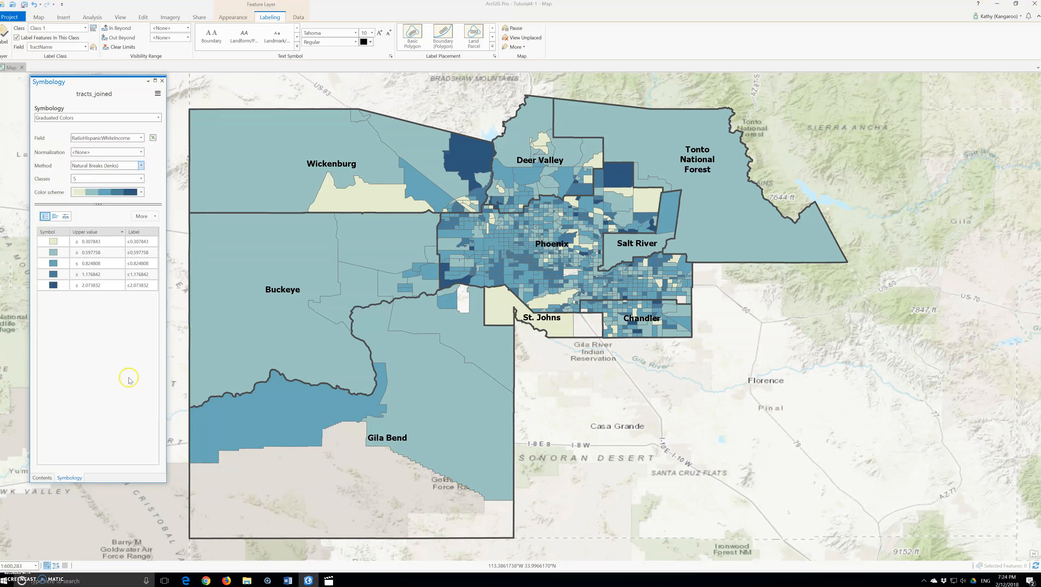
click(119, 166)
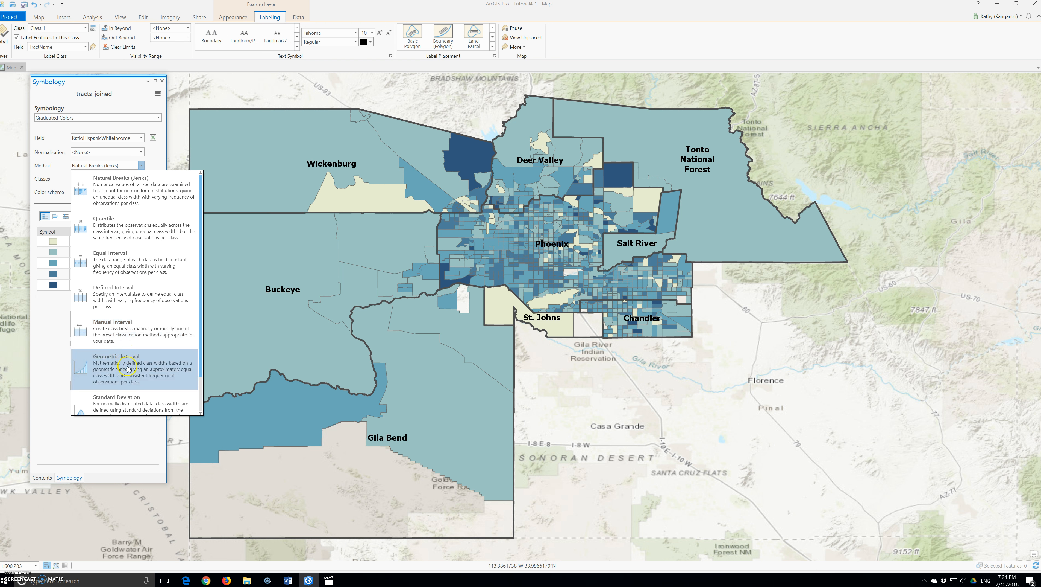
scroll(128, 368, down, 1)
click(137, 372)
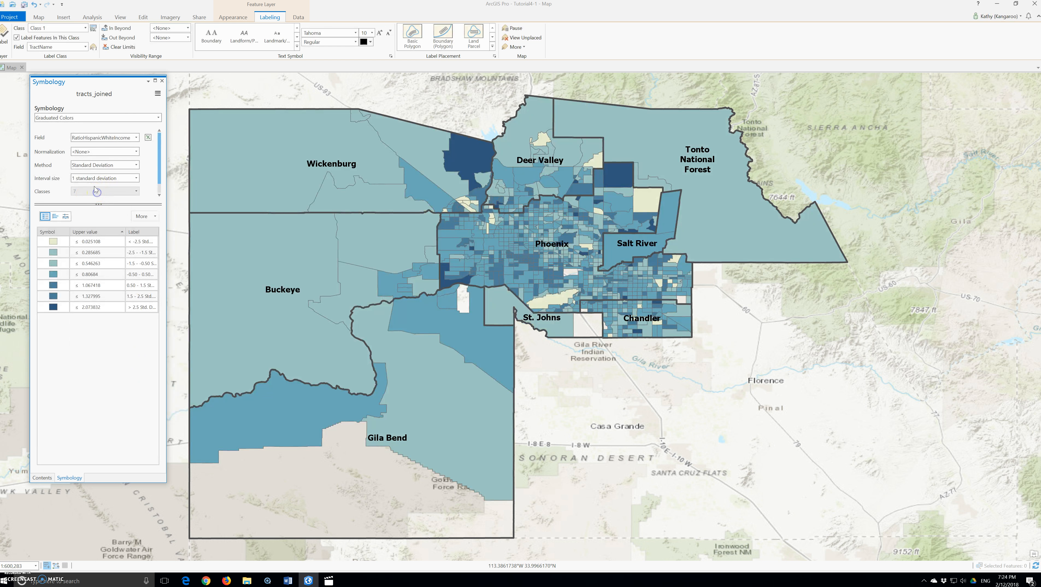
Try the Quantile classification method on the tracts_joined layer and switch back to Standard Deviation
click(105, 165)
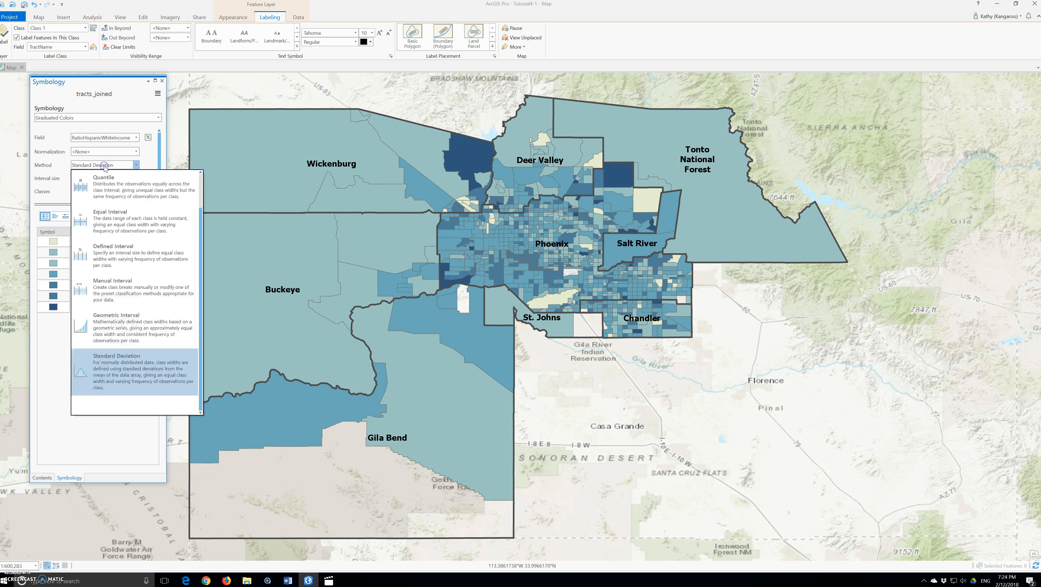
click(99, 193)
click(102, 167)
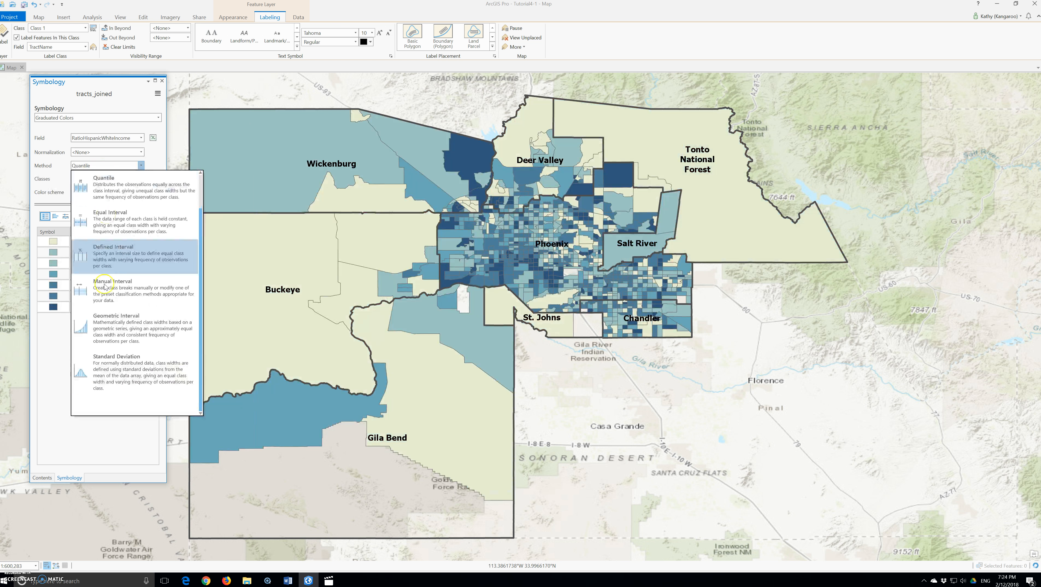
click(60, 174)
click(84, 179)
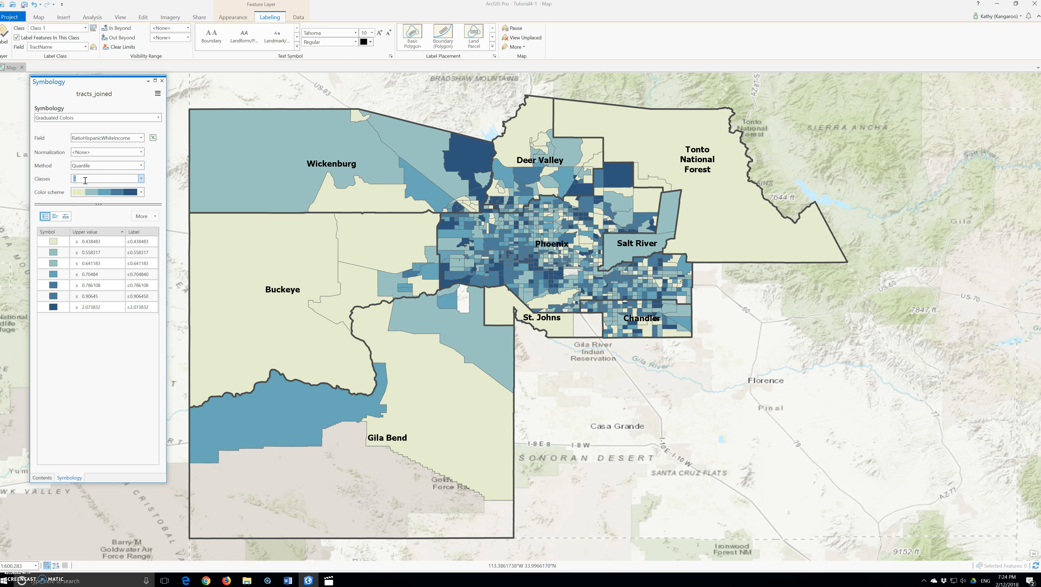
click(103, 165)
click(125, 385)
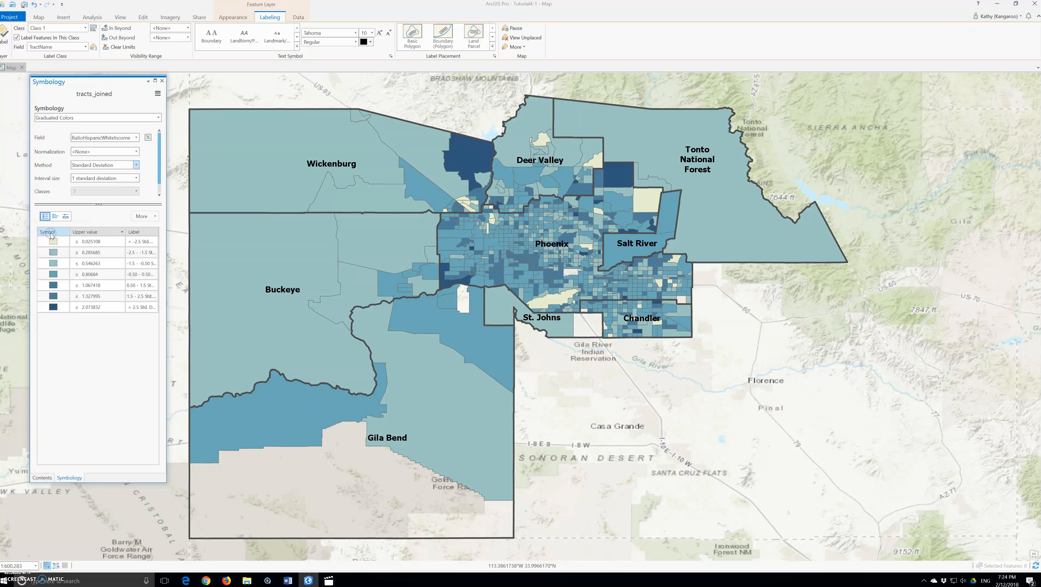
Show the color scheme names and apply the Red-Yellow-Green (7 Classes) scheme to the tracts_joined layer
click(48, 231)
click(160, 194)
click(135, 193)
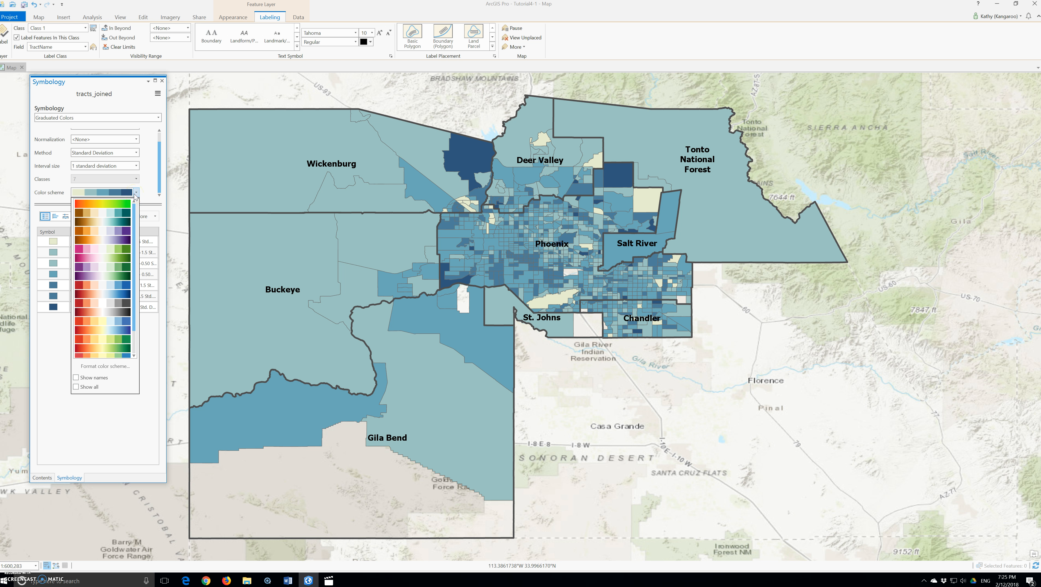
click(76, 378)
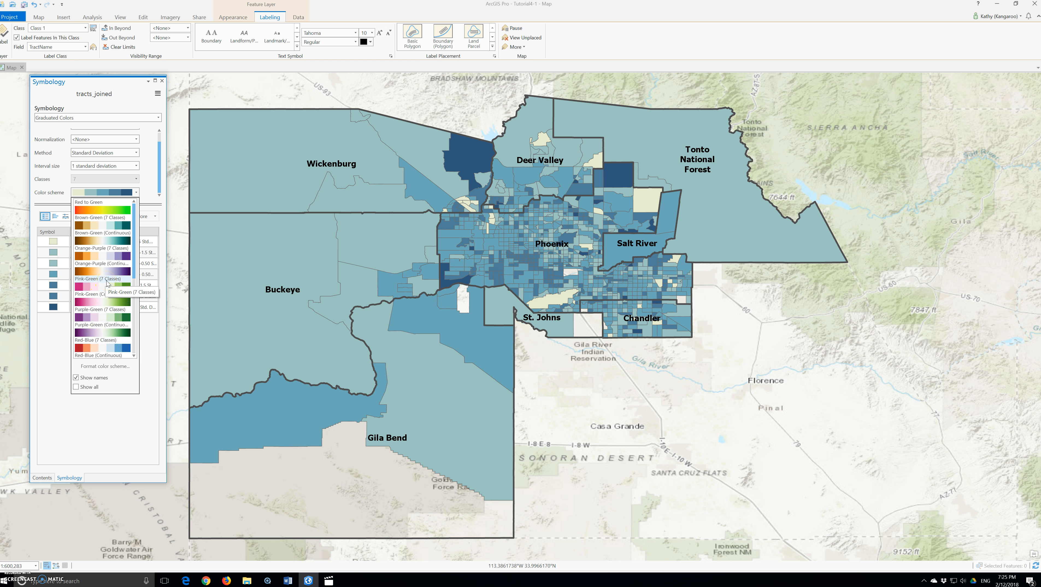
scroll(107, 283, down, 2)
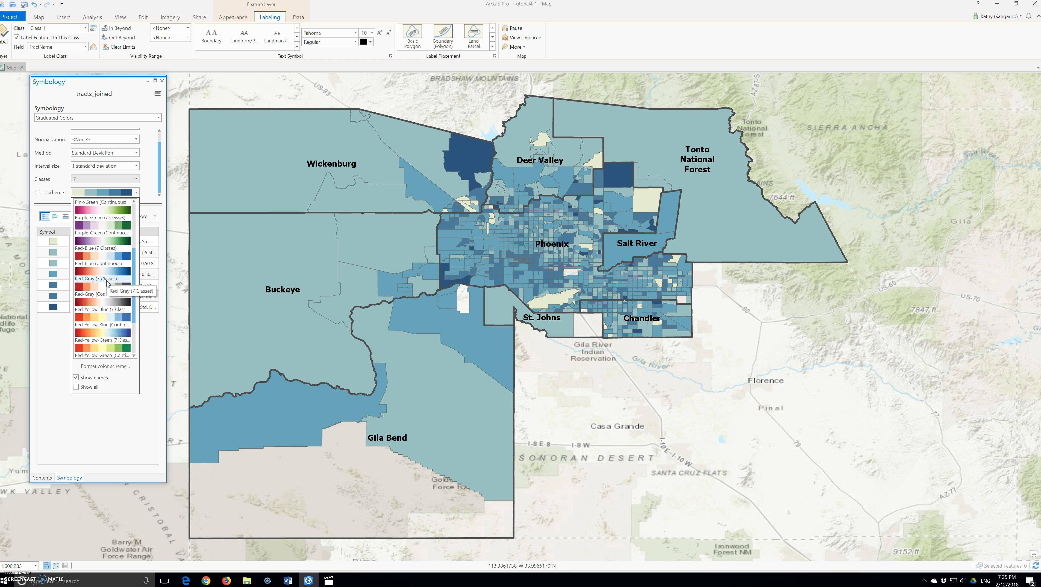
click(114, 348)
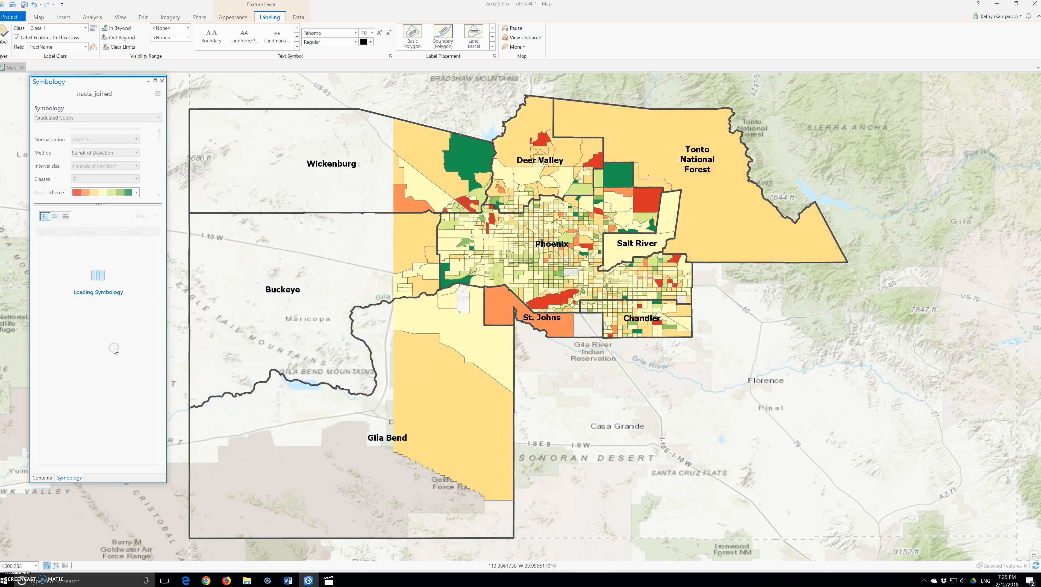
click(118, 344)
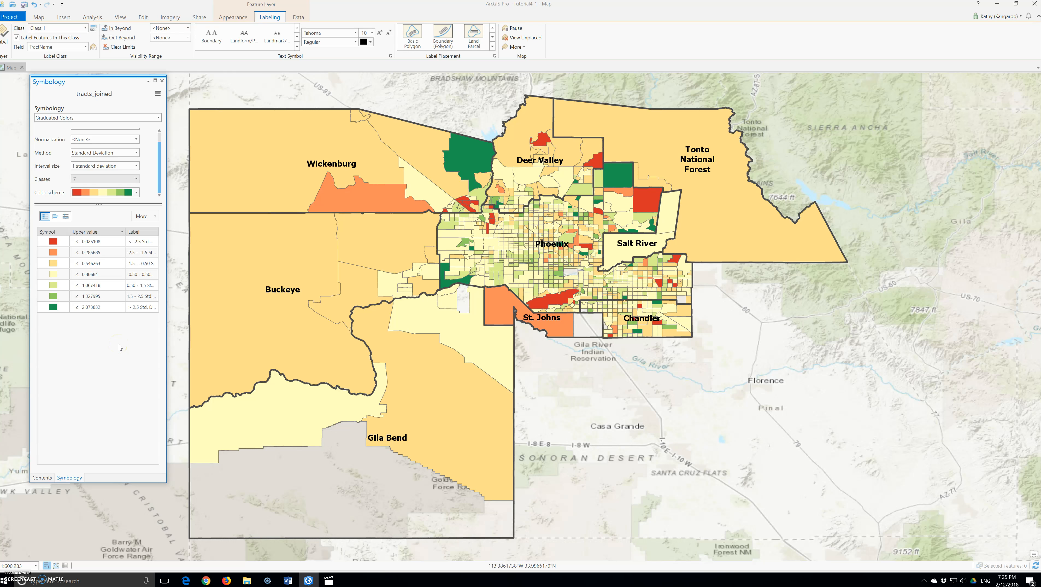
click(121, 342)
Save the project under its existing name
click(12, 18)
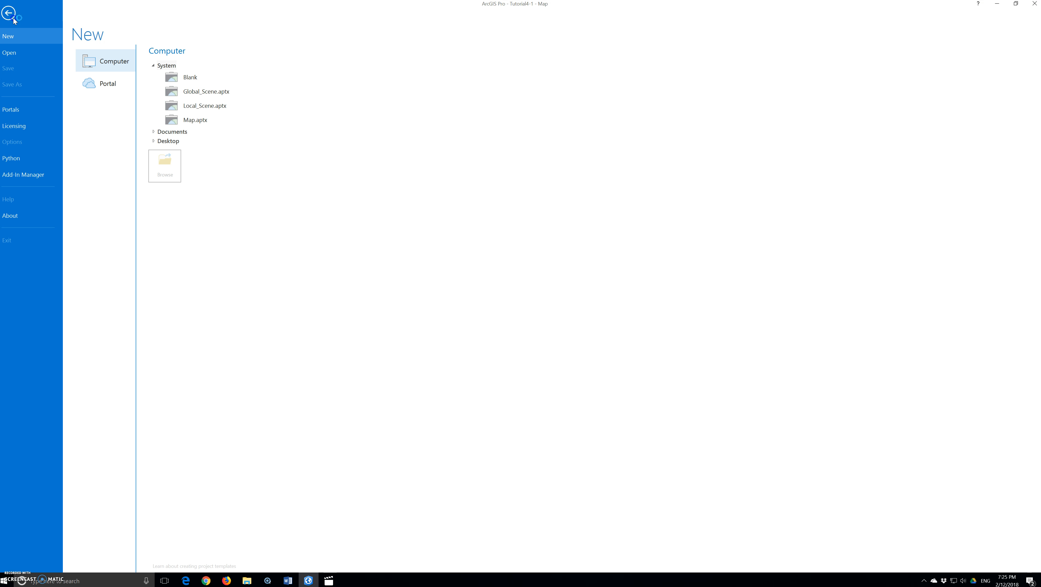
click(9, 67)
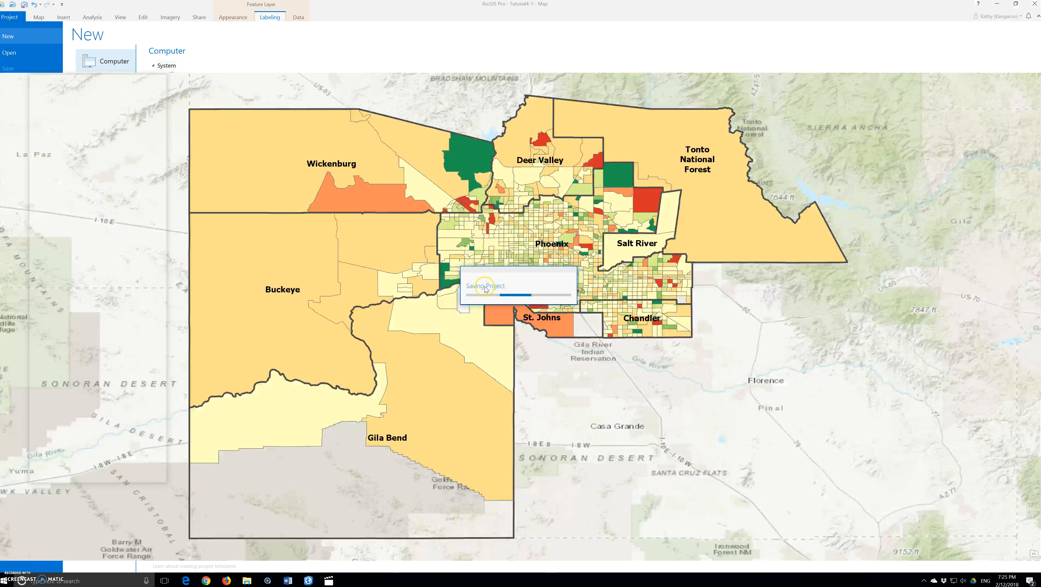